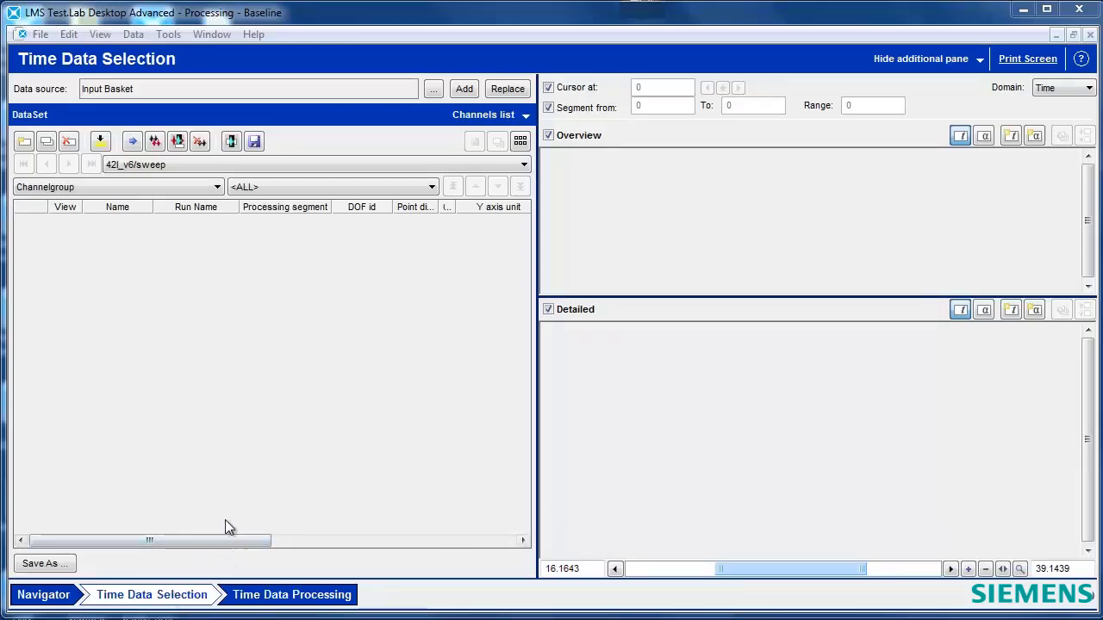
- Open the Data Explorer on Input Basket > sweep, listing channels Tacho1 through left_head
{"action": "left_click", "coordinate": [131, 34]}
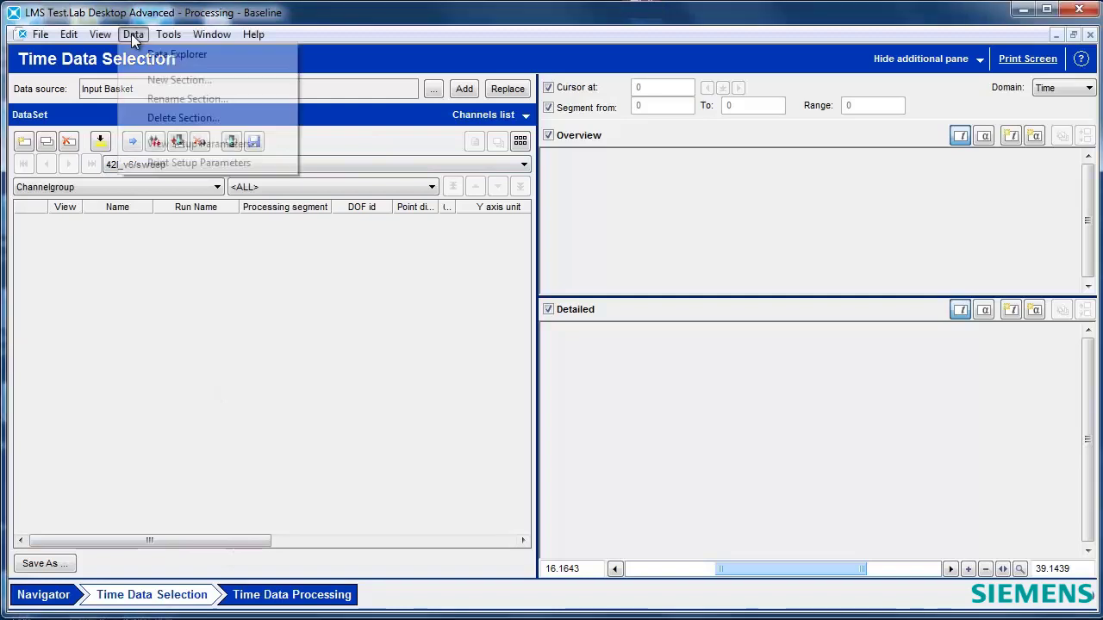
{"action": "left_click", "coordinate": [151, 54]}
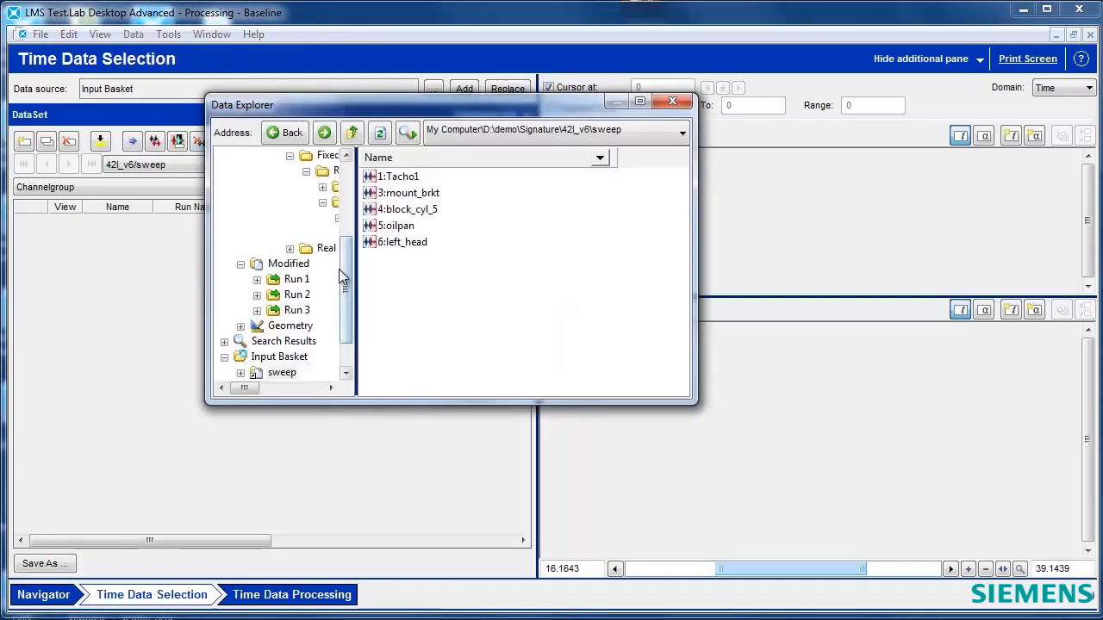
{"action": "scroll", "coordinate": [339, 269], "scroll_direction": "up", "scroll_amount": 4}
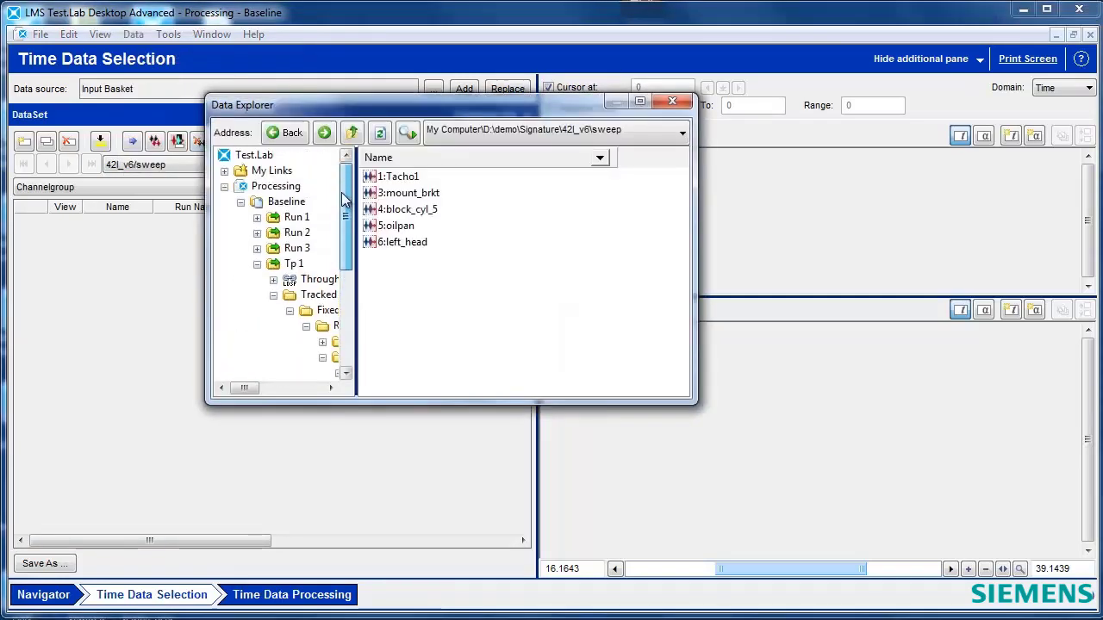
{"action": "left_click", "coordinate": [225, 186]}
{"action": "left_click", "coordinate": [284, 234]}
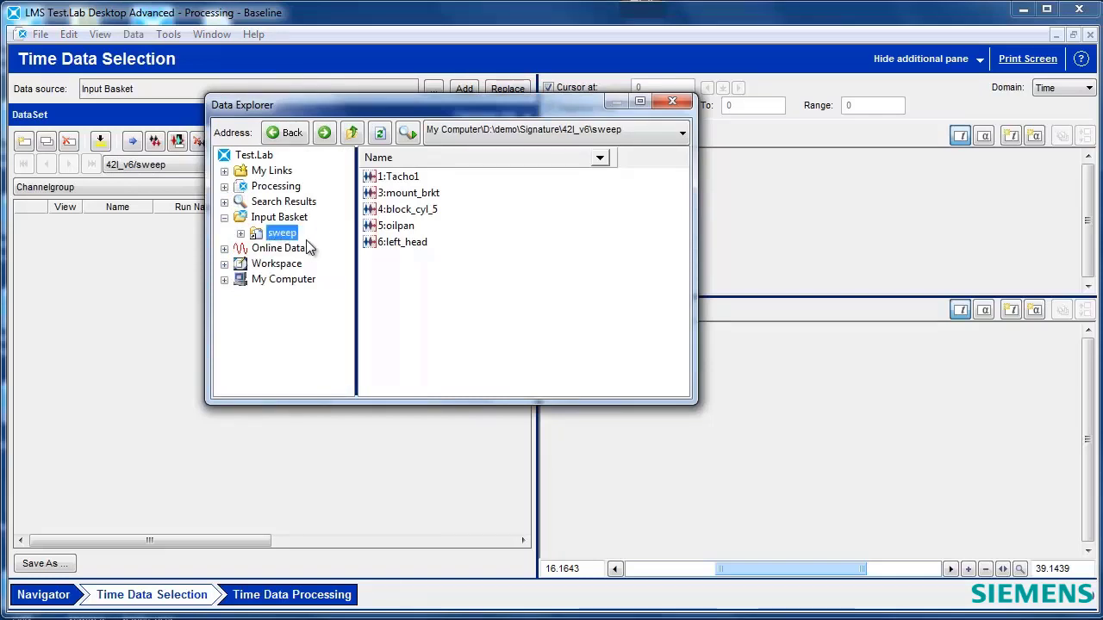
{"action": "left_click", "coordinate": [289, 220]}
{"action": "left_click", "coordinate": [284, 234]}
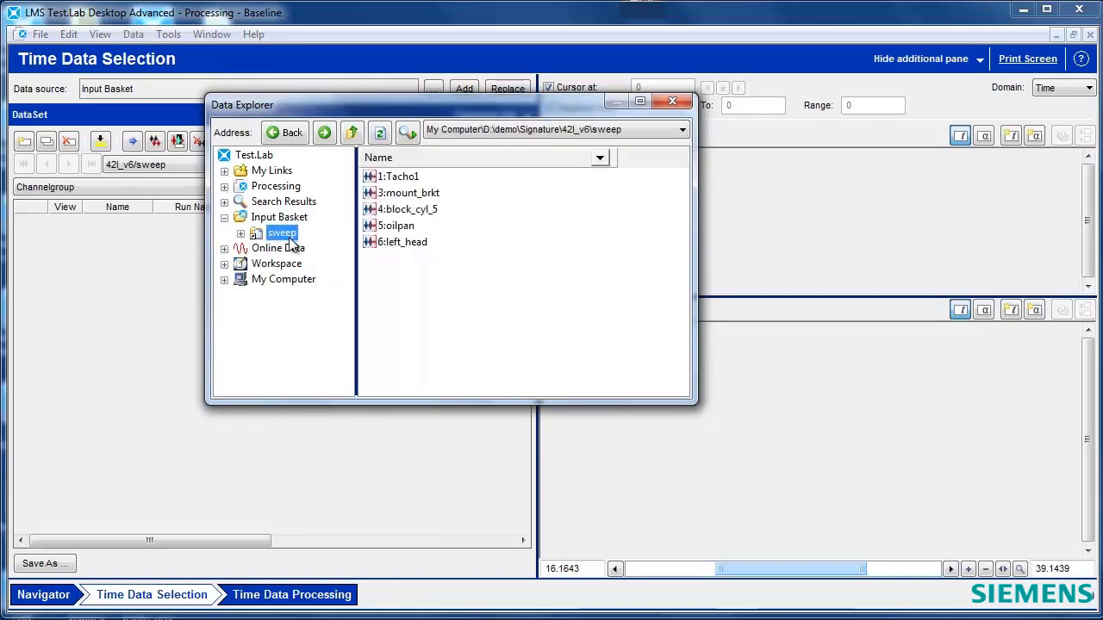
- Close the Data Explorer and replace the dataset with the Input Basket sweep channels
{"action": "left_click", "coordinate": [673, 105]}
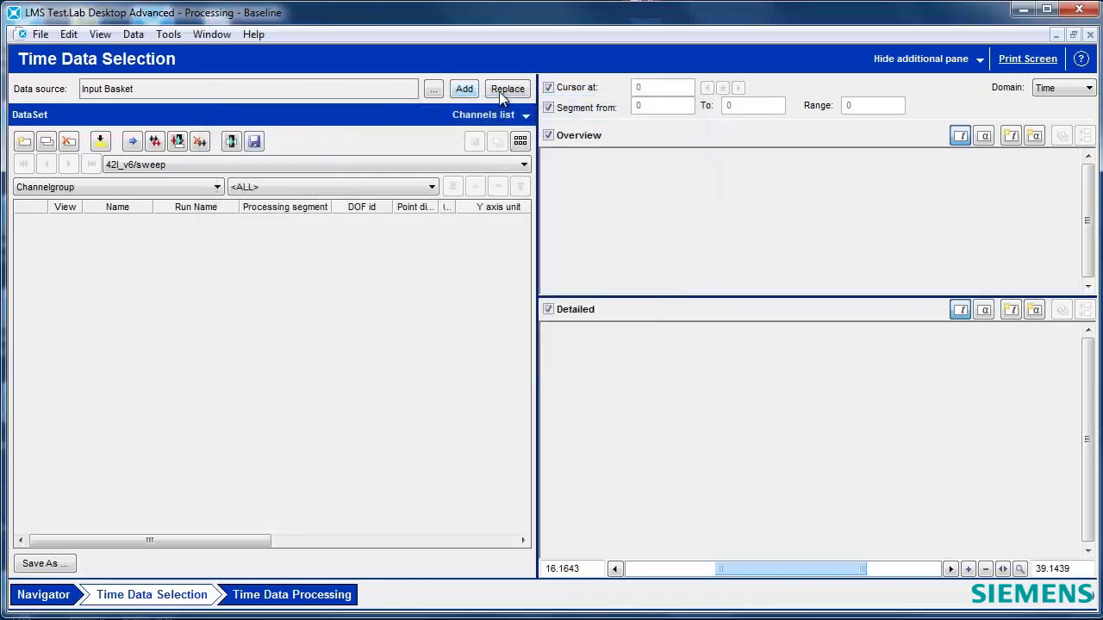
{"action": "left_click", "coordinate": [502, 90]}
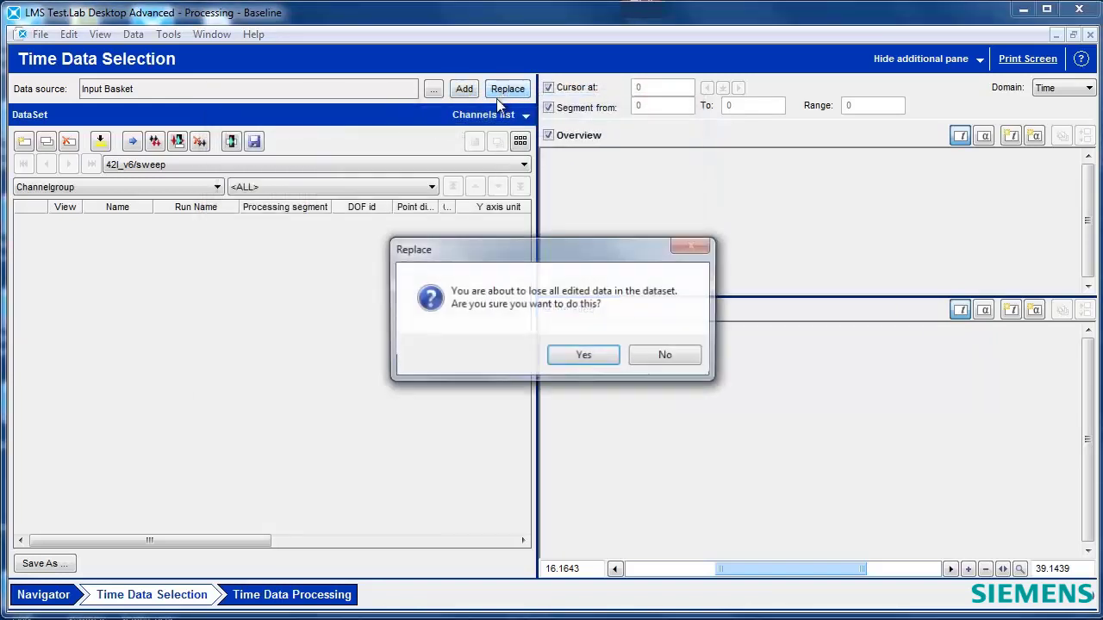
{"action": "left_click", "coordinate": [583, 356]}
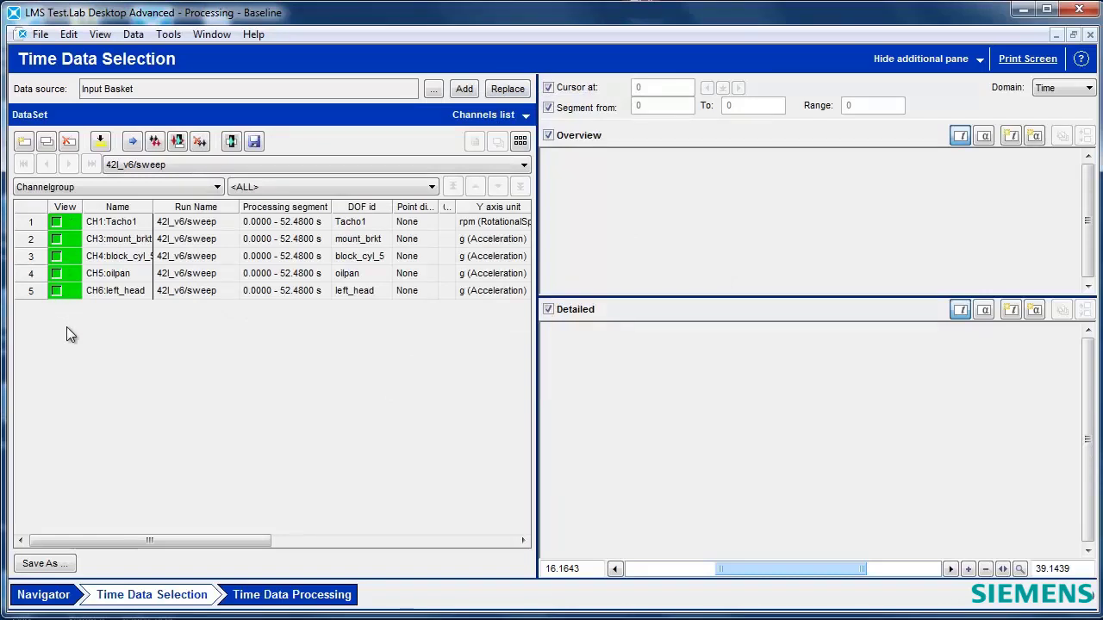
- Adjust the View checkboxes and channel stepping so only CH5:oilpan is plotted
{"action": "left_click", "coordinate": [56, 222]}
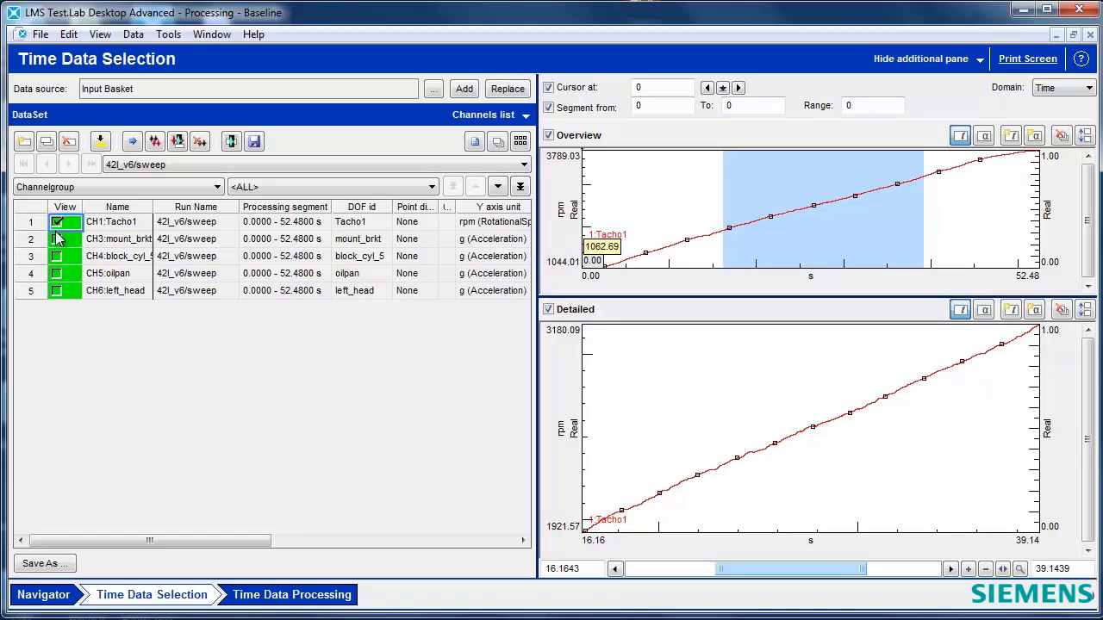
{"action": "left_click", "coordinate": [57, 239]}
{"action": "left_click", "coordinate": [57, 221]}
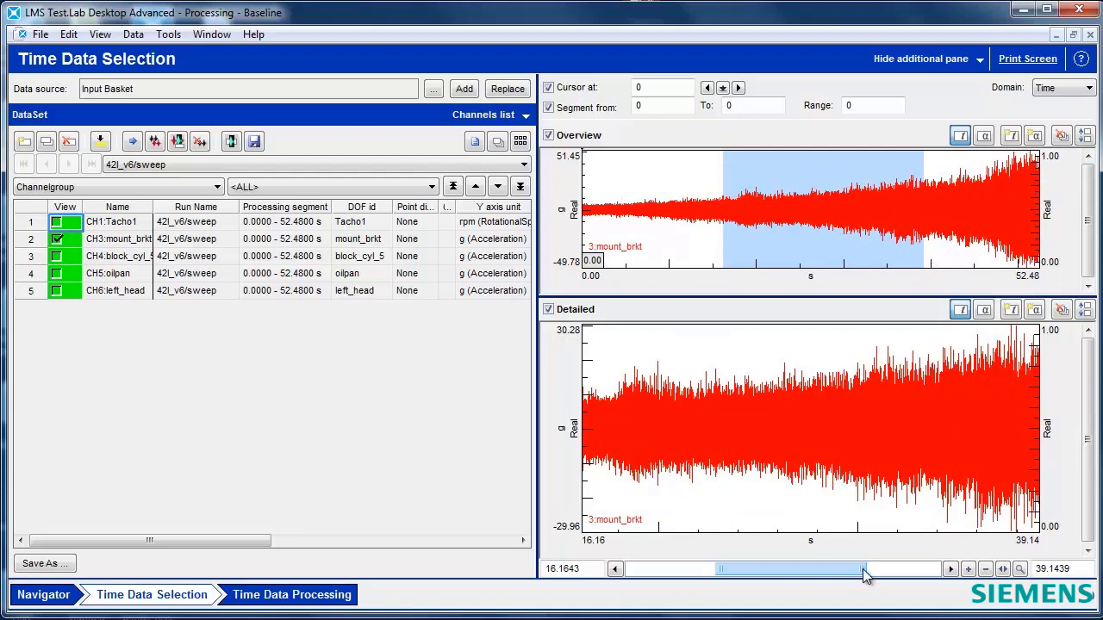
{"action": "left_click_drag", "start_coordinate": [865, 571], "coordinate": [683, 574]}
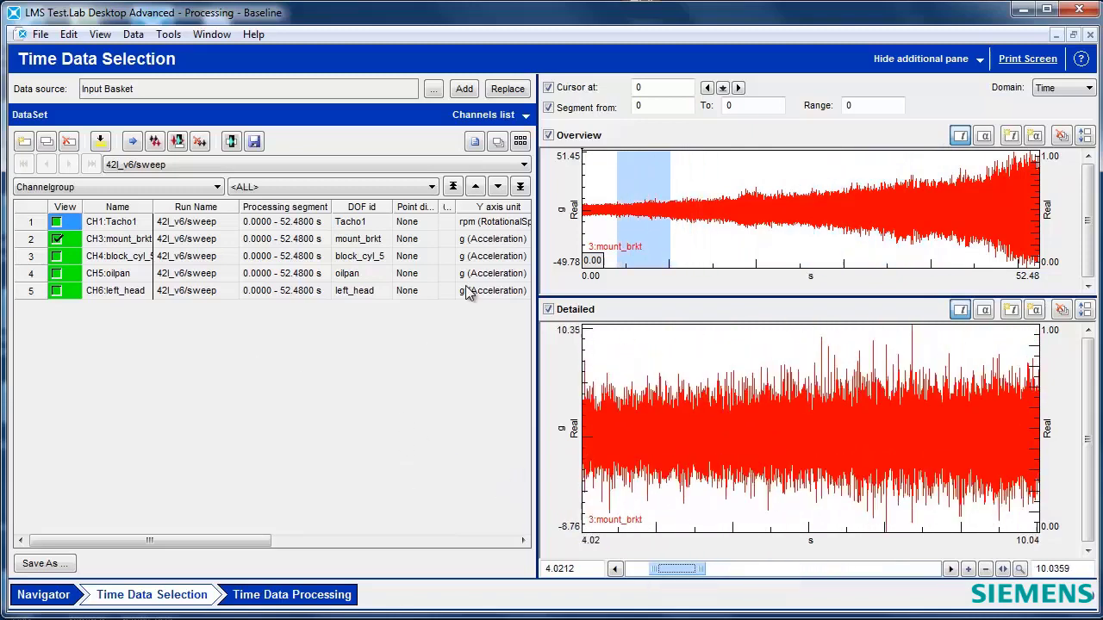
{"action": "left_click", "coordinate": [498, 187]}
{"action": "left_click", "coordinate": [497, 187]}
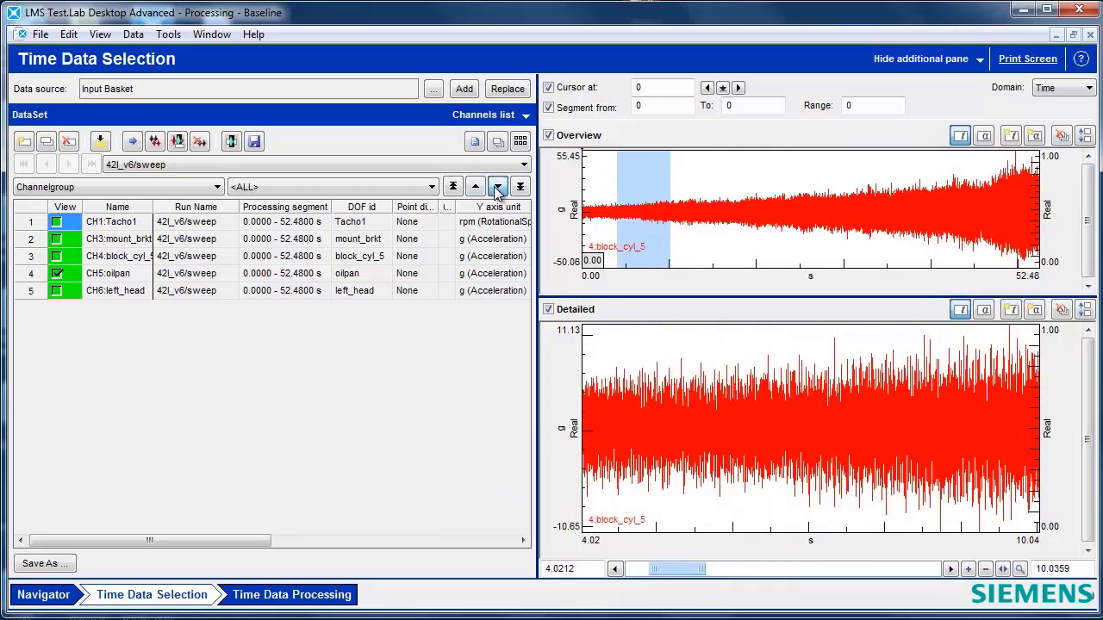
{"action": "left_click", "coordinate": [56, 256]}
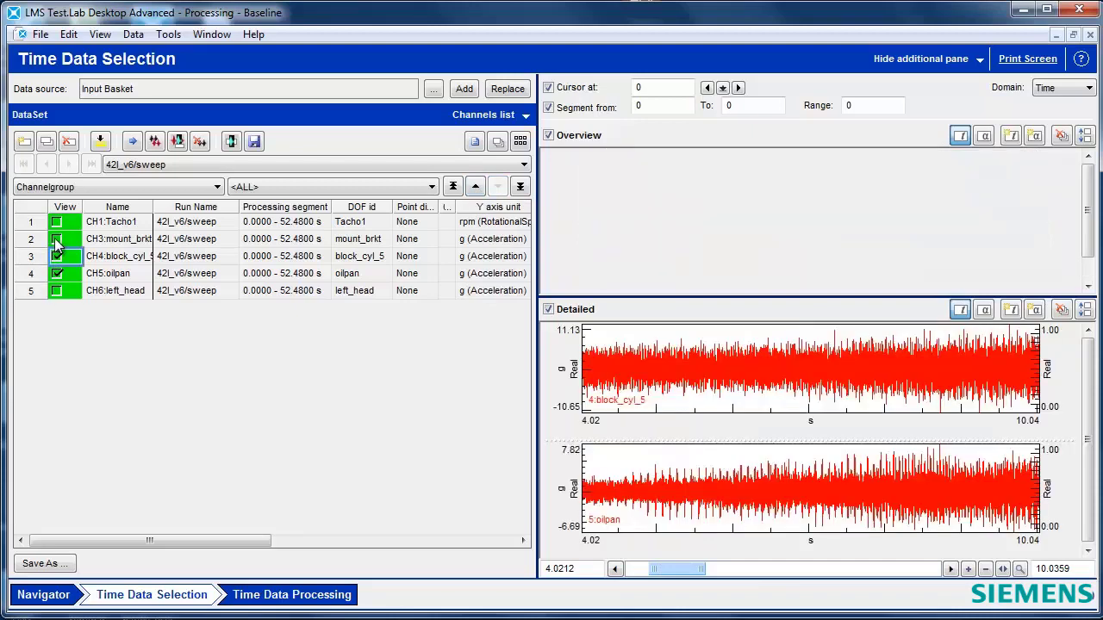
{"action": "left_click", "coordinate": [56, 240]}
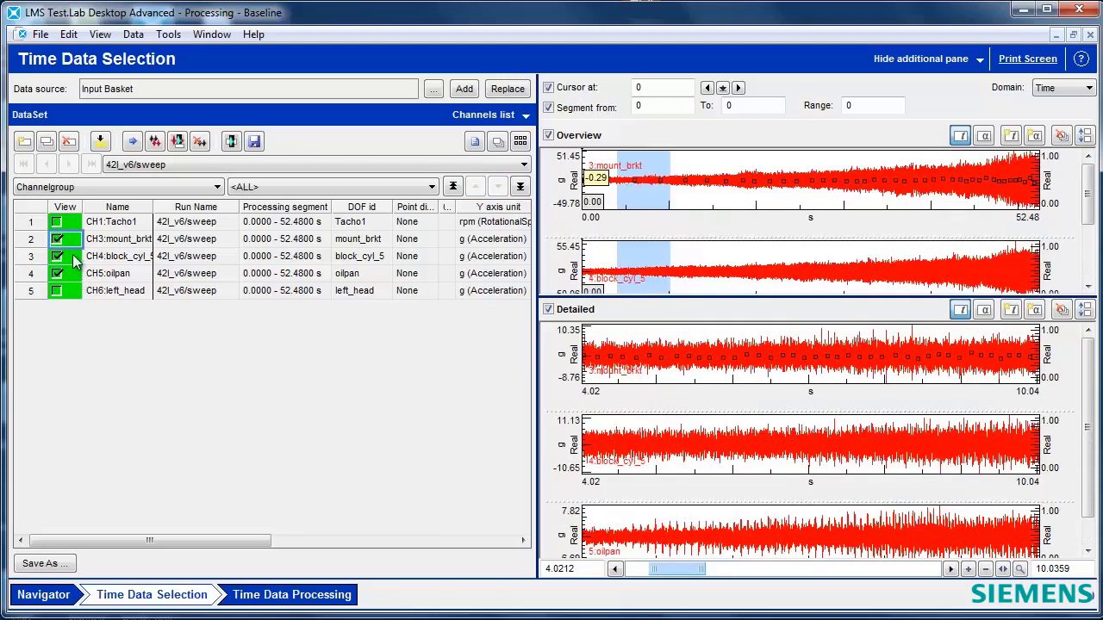
{"action": "left_click", "coordinate": [56, 239]}
{"action": "left_click", "coordinate": [56, 256]}
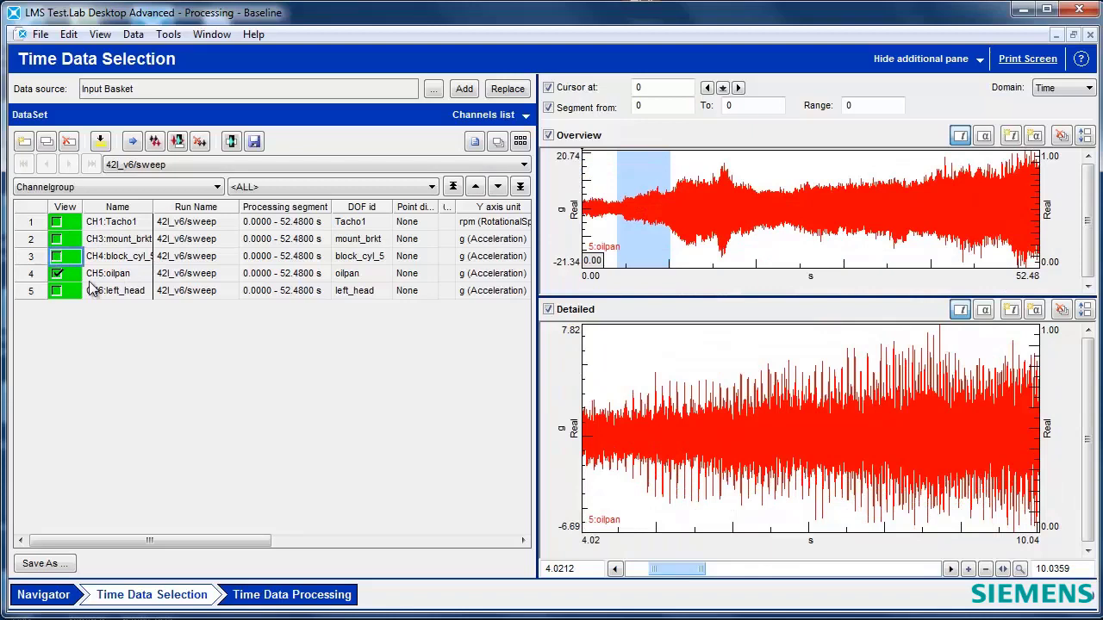
- Enable the Time Signal Calculator add-in and dismiss the 'No formula set is defined' message
{"action": "left_click", "coordinate": [168, 36]}
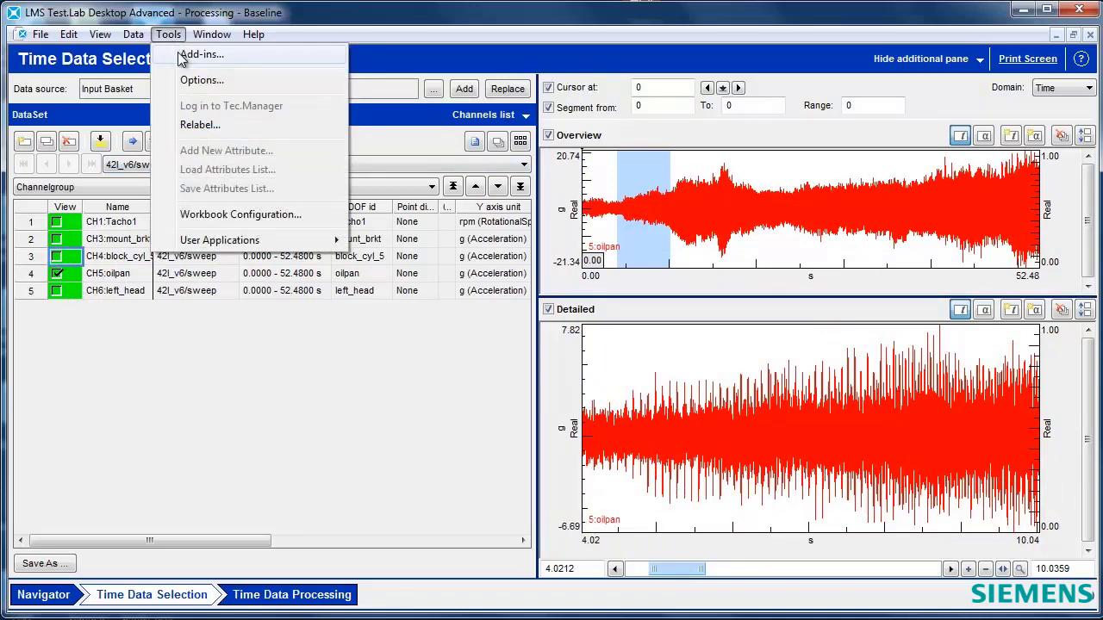
{"action": "left_click", "coordinate": [200, 54]}
{"action": "left_click_drag", "start_coordinate": [639, 159], "coordinate": [649, 349]}
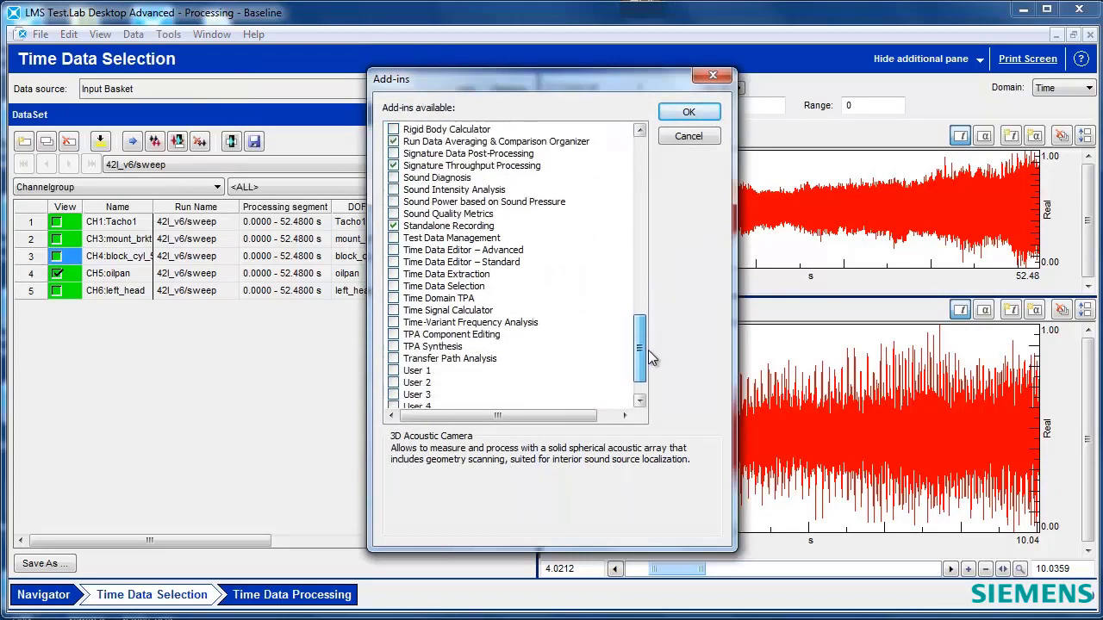
{"action": "left_click", "coordinate": [394, 311]}
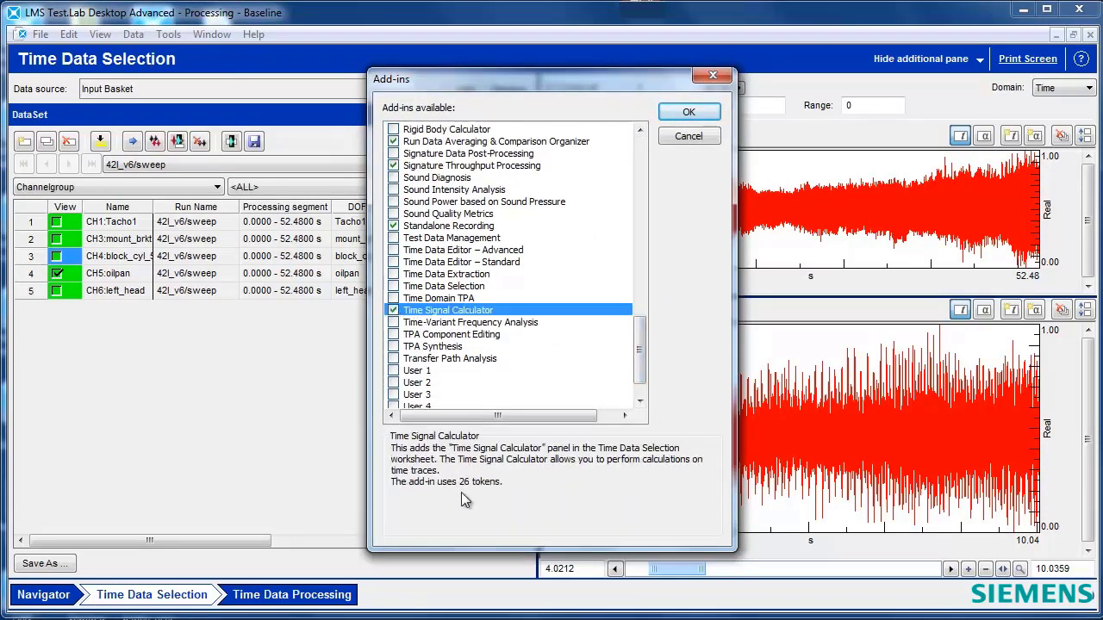
{"action": "left_click", "coordinate": [692, 112]}
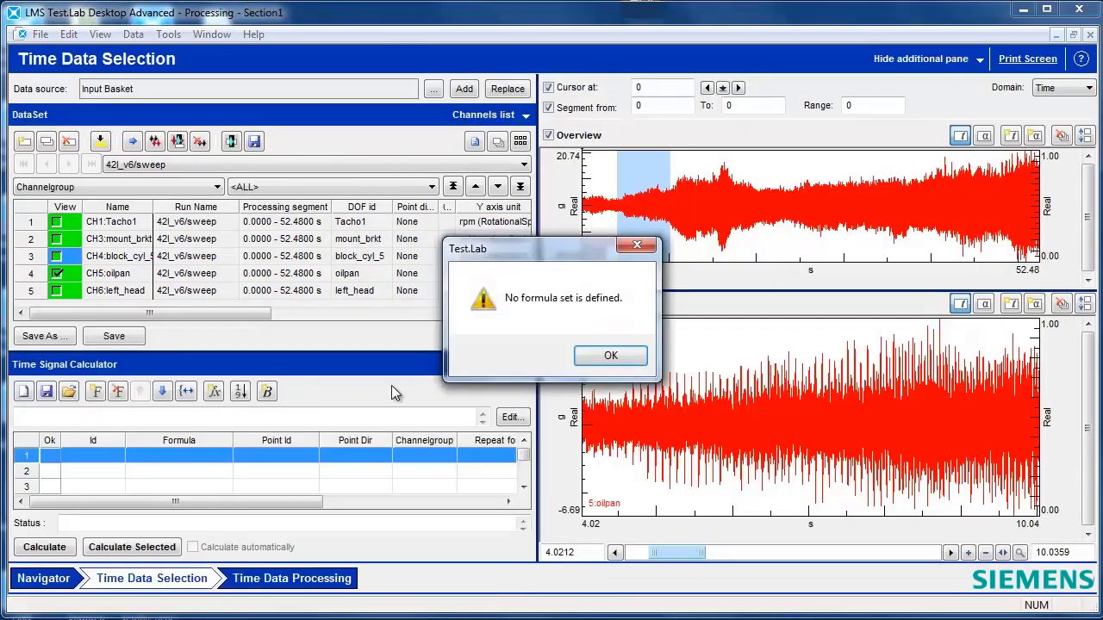
{"action": "left_click", "coordinate": [592, 361]}
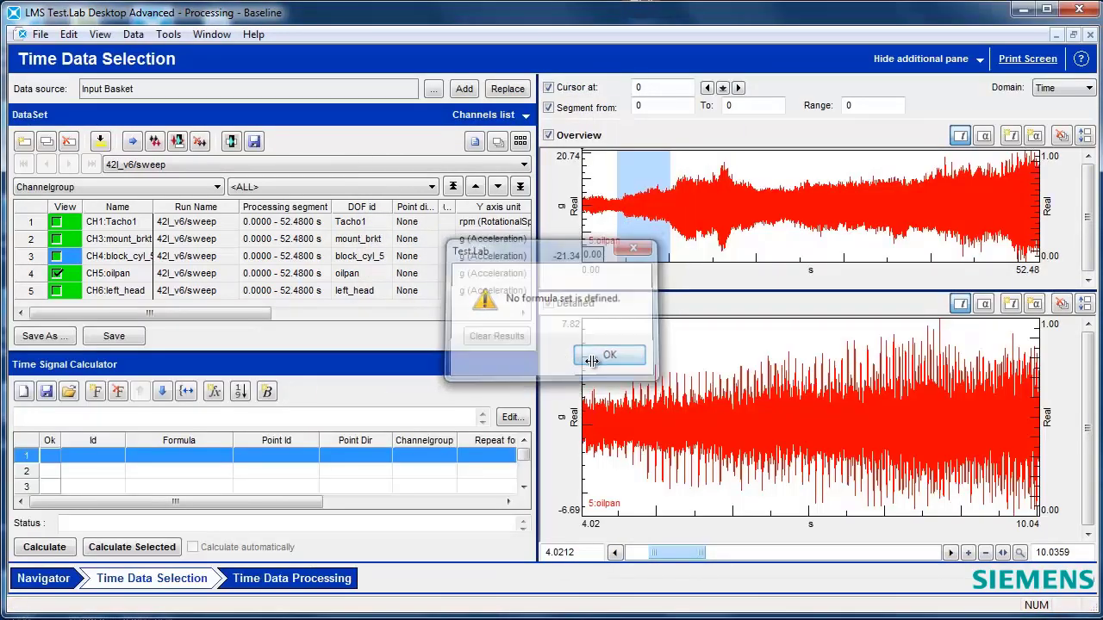
- Plot left_head, then calculate formula CH5+CH6 with Point Id Sum as new channel CH7
{"action": "left_click", "coordinate": [185, 455]}
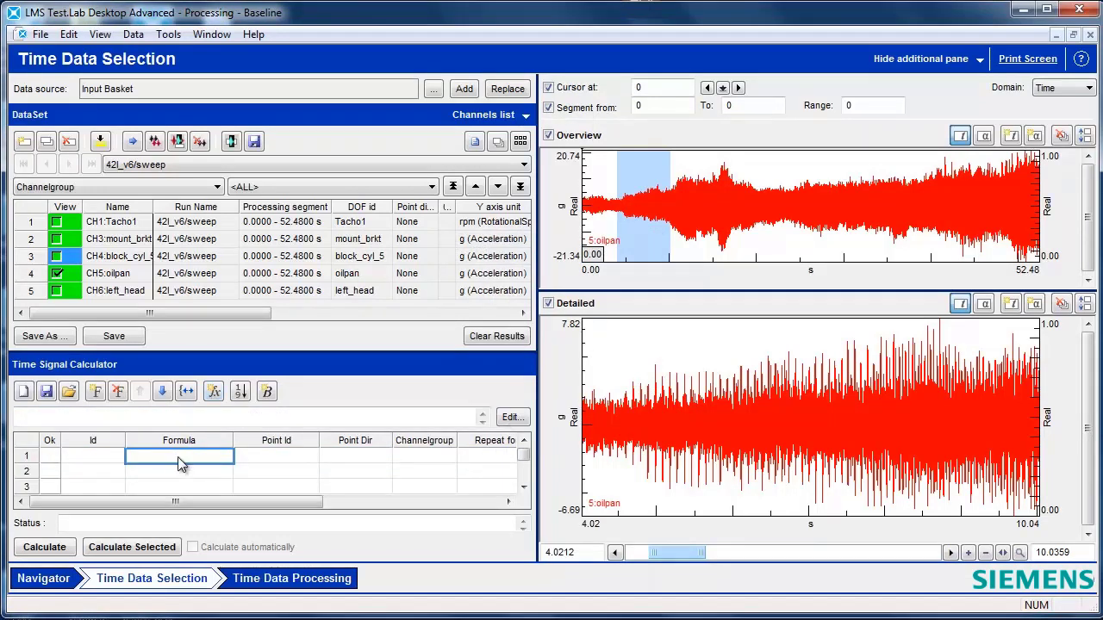
{"action": "left_click", "coordinate": [56, 292]}
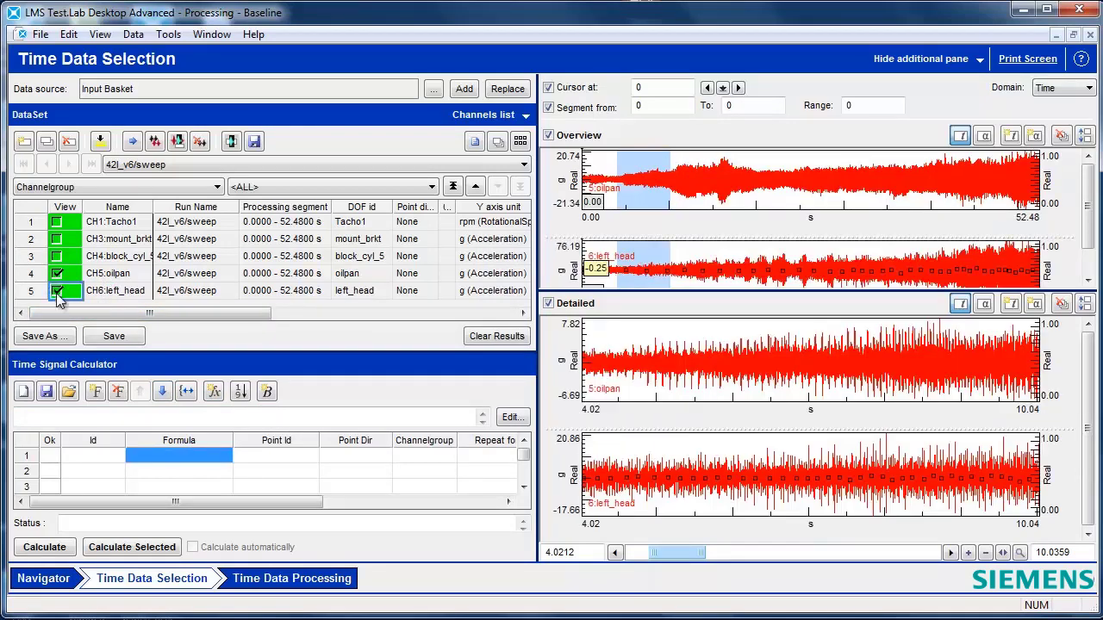
{"action": "left_click", "coordinate": [179, 461]}
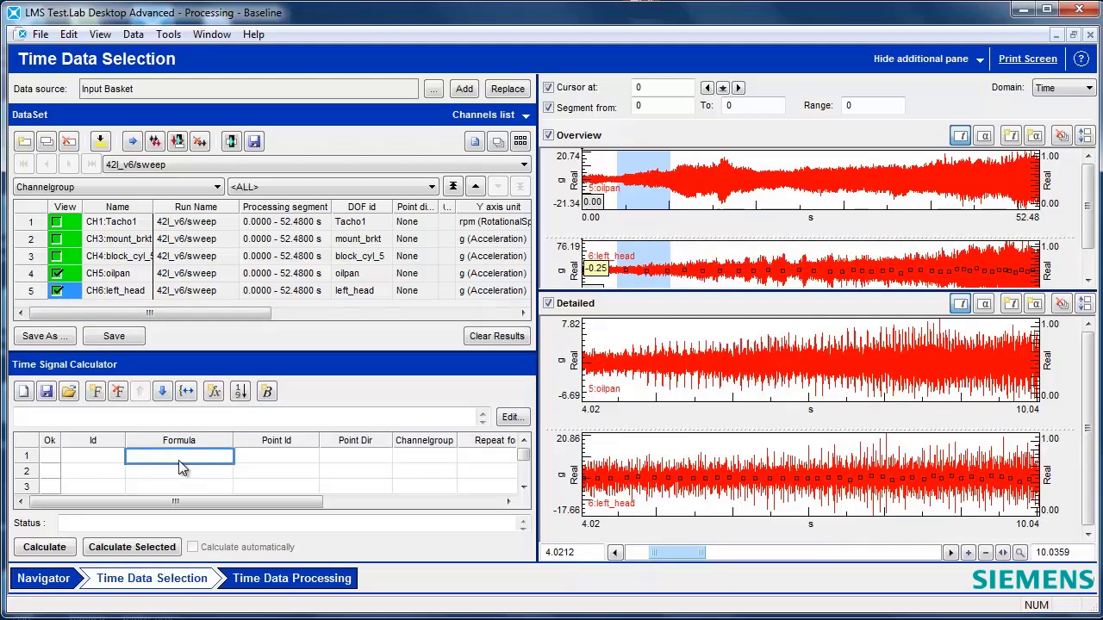
{"action": "type", "text": "6"}
{"action": "key", "text": "BackSpace"}
{"action": "type", "text": "5+CH6"}
{"action": "left_click", "coordinate": [284, 457]}
{"action": "type", "text": "Sum"}
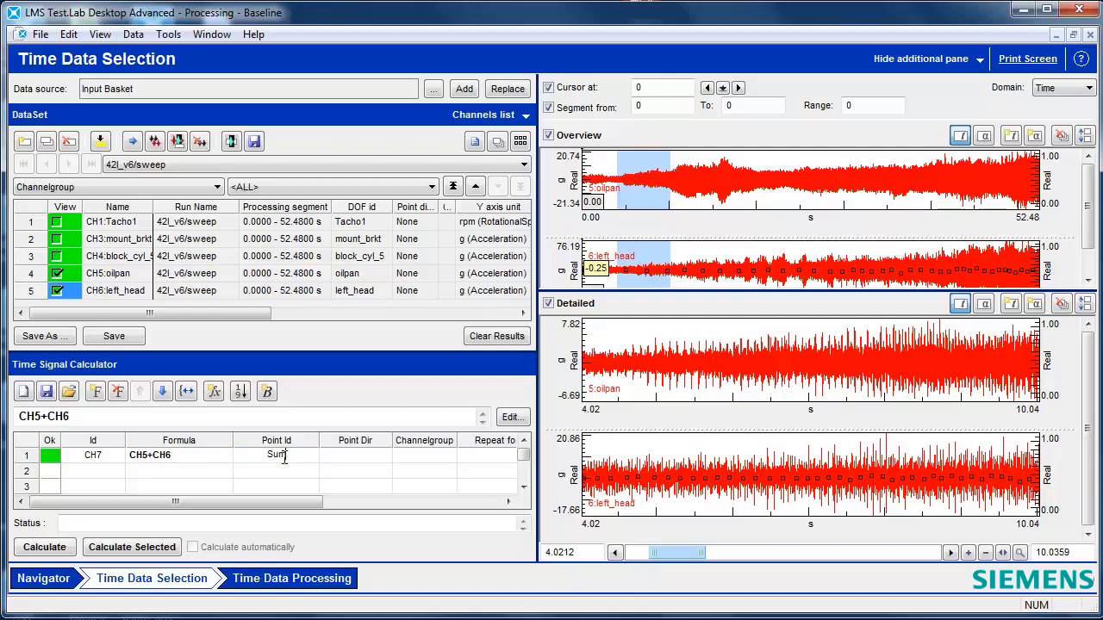
{"action": "left_click", "coordinate": [44, 547]}
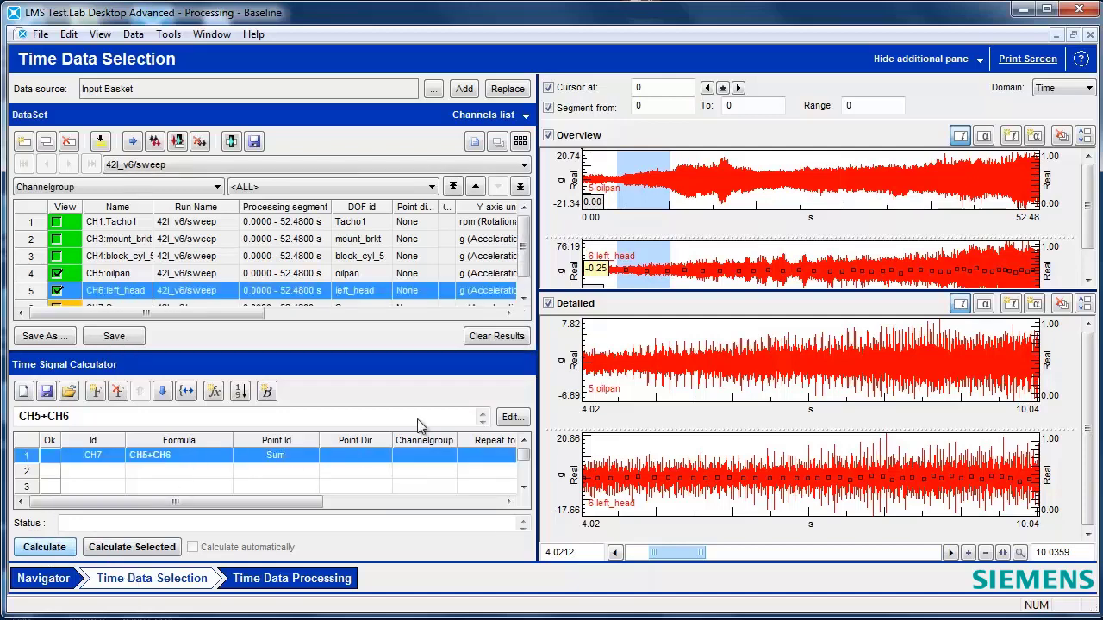
{"action": "left_click", "coordinate": [523, 298]}
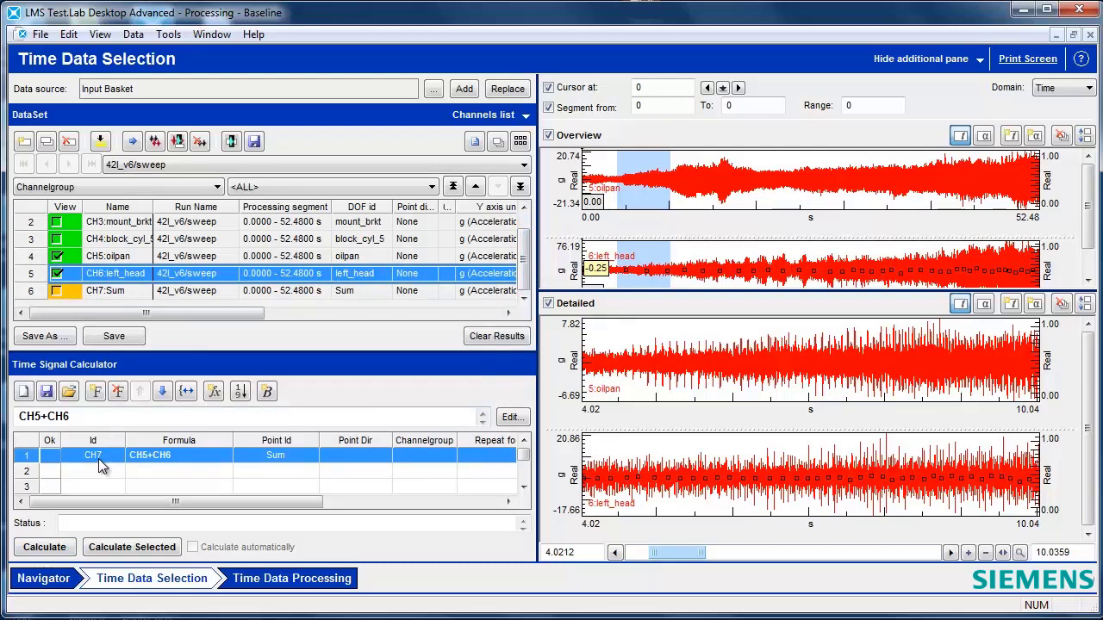
- Plot CH7:Sum and move to the empty second formula row
{"action": "left_click", "coordinate": [57, 290]}
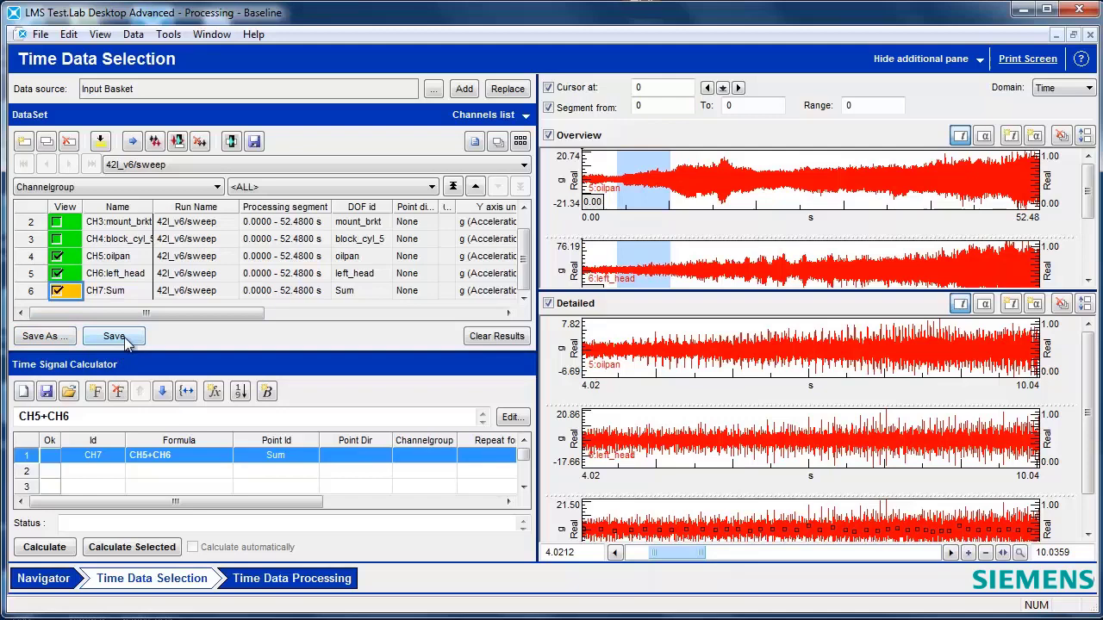
{"action": "left_click", "coordinate": [201, 453]}
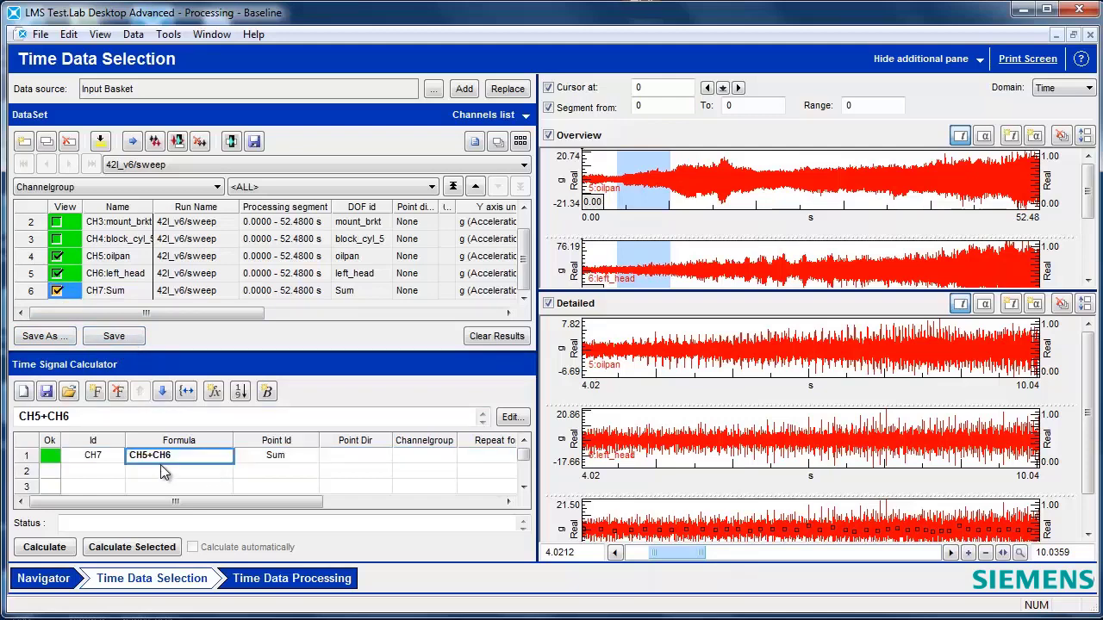
{"action": "left_click", "coordinate": [161, 472]}
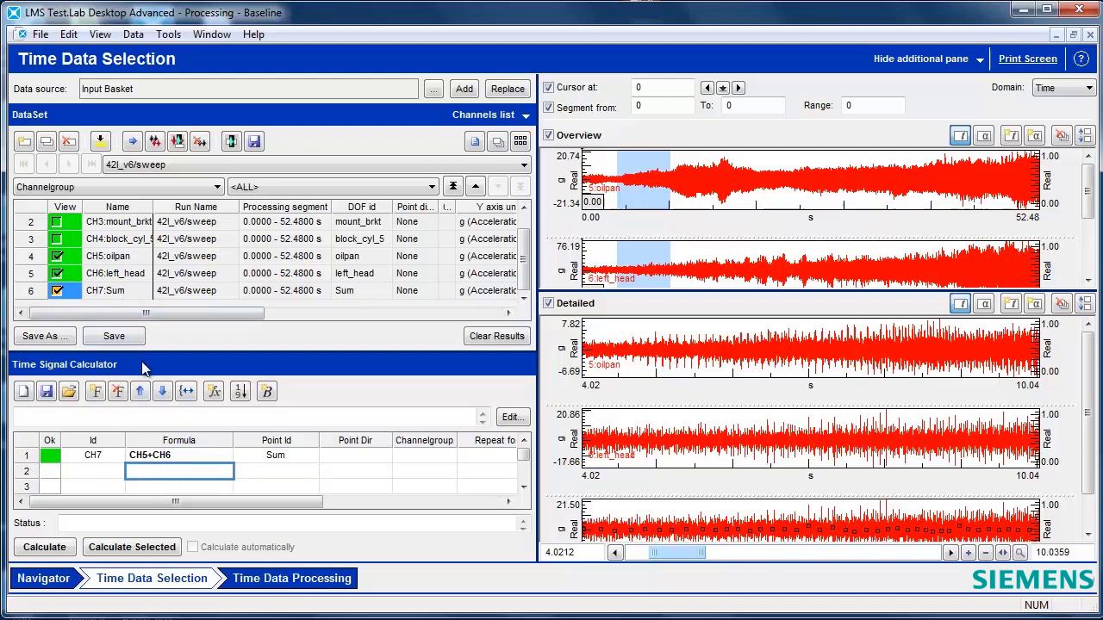
- Enter formula oilpan+left_head with Point Id Sum2 and calculate it as CH8
{"action": "type", "text": "oilp"}
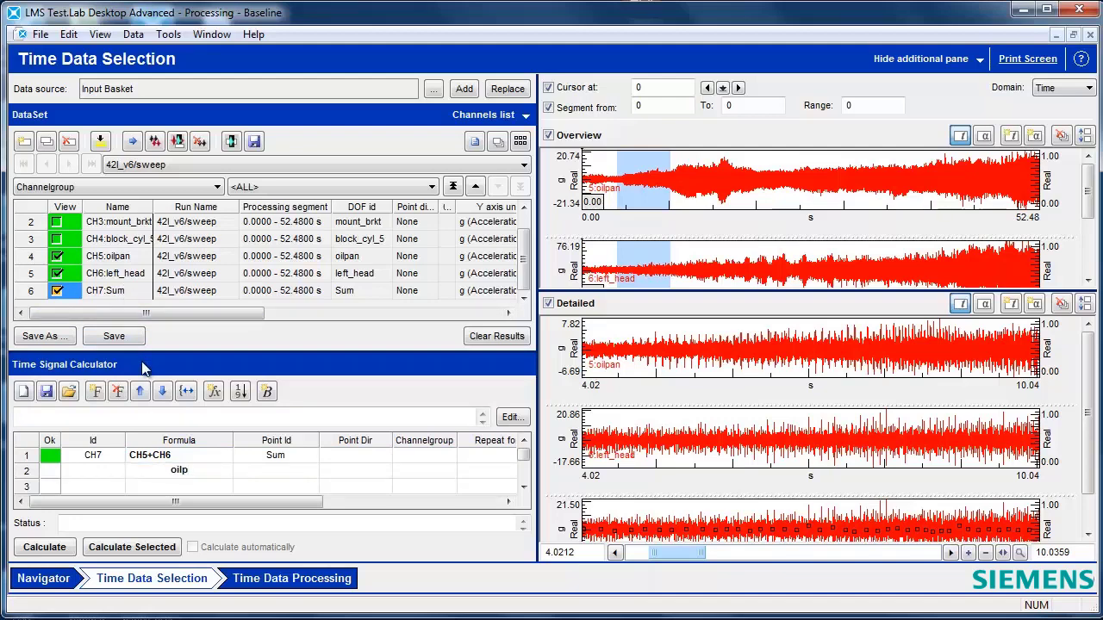
{"action": "type", "text": "an+left_head"}
{"action": "left_click", "coordinate": [254, 463]}
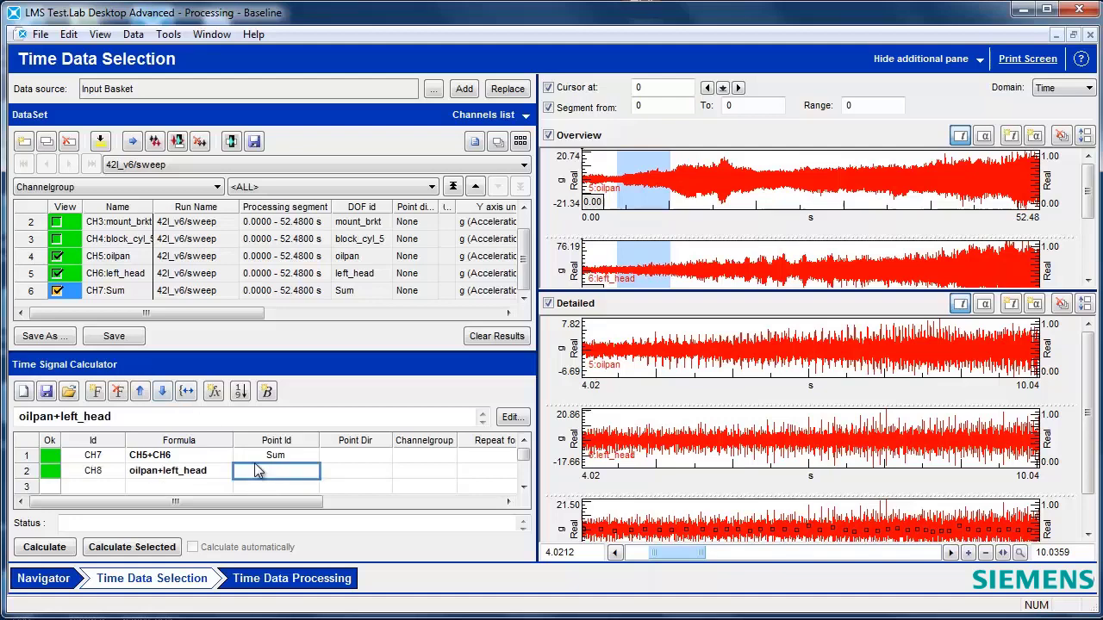
{"action": "type", "text": "Sum2"}
{"action": "left_click", "coordinate": [327, 472]}
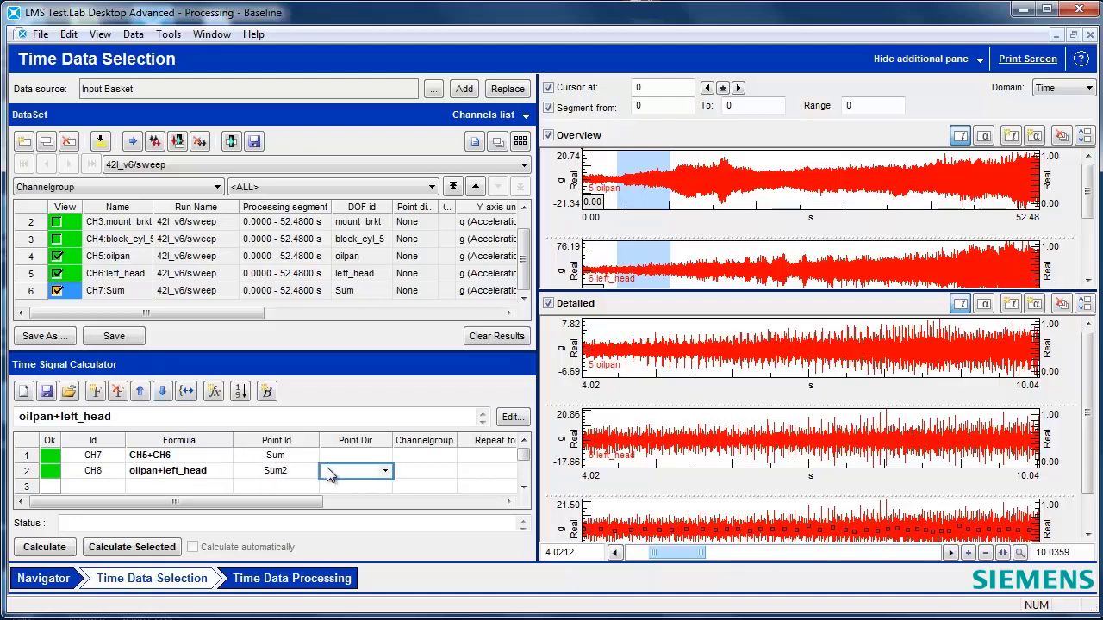
{"action": "left_click", "coordinate": [59, 553]}
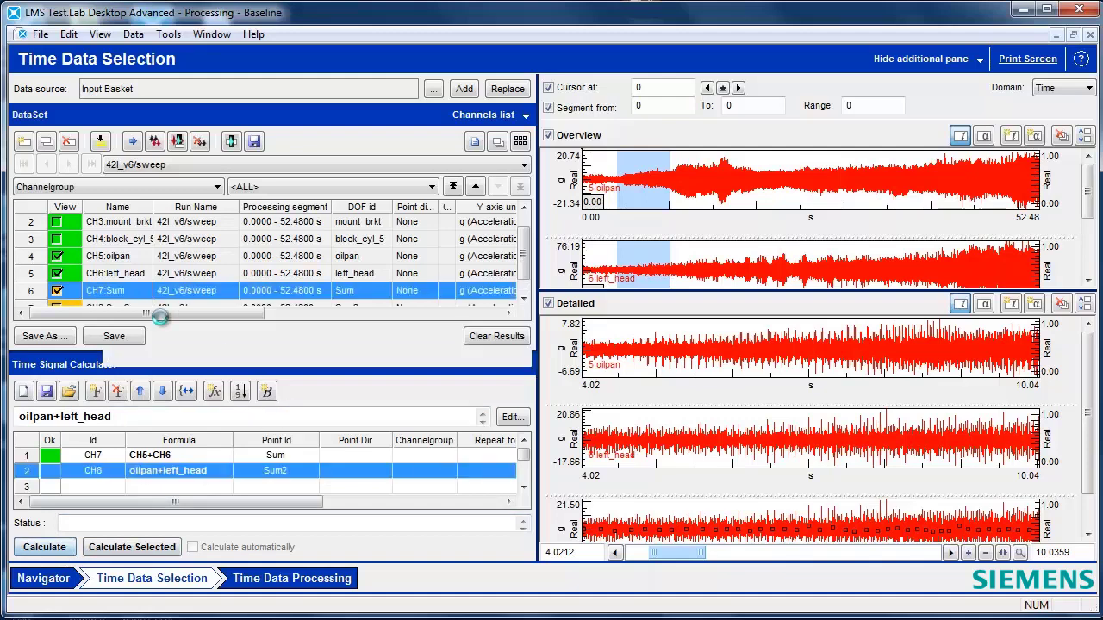
- Hide oilpan and left_head, and plot CH8:Sum2 together with CH7:Sum
{"action": "left_click", "coordinate": [57, 256]}
{"action": "left_click", "coordinate": [57, 274]}
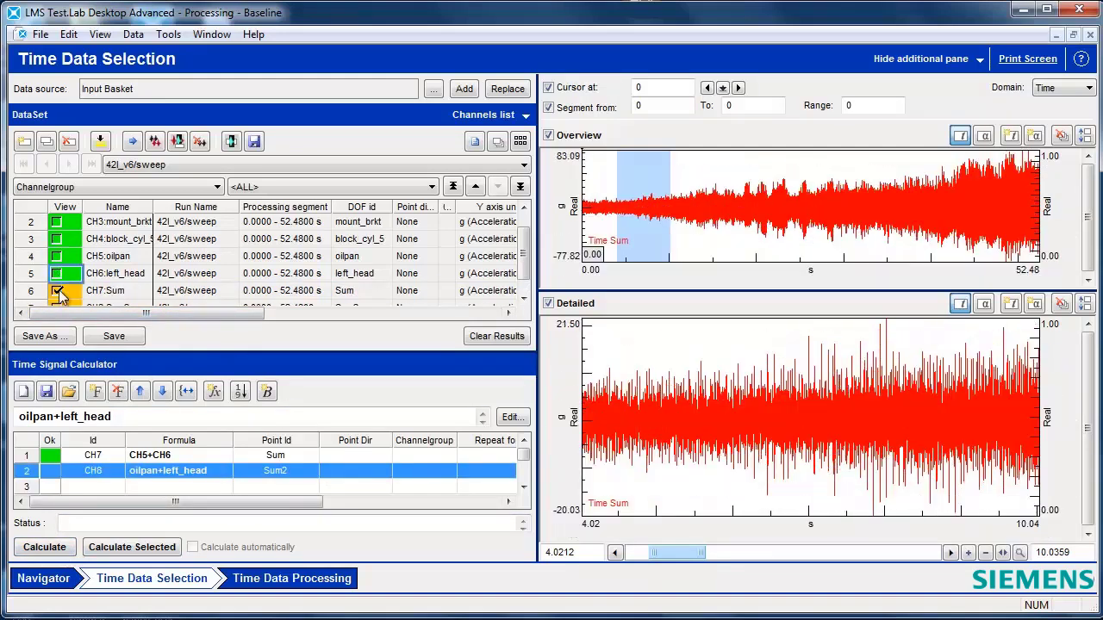
{"action": "left_click", "coordinate": [524, 297]}
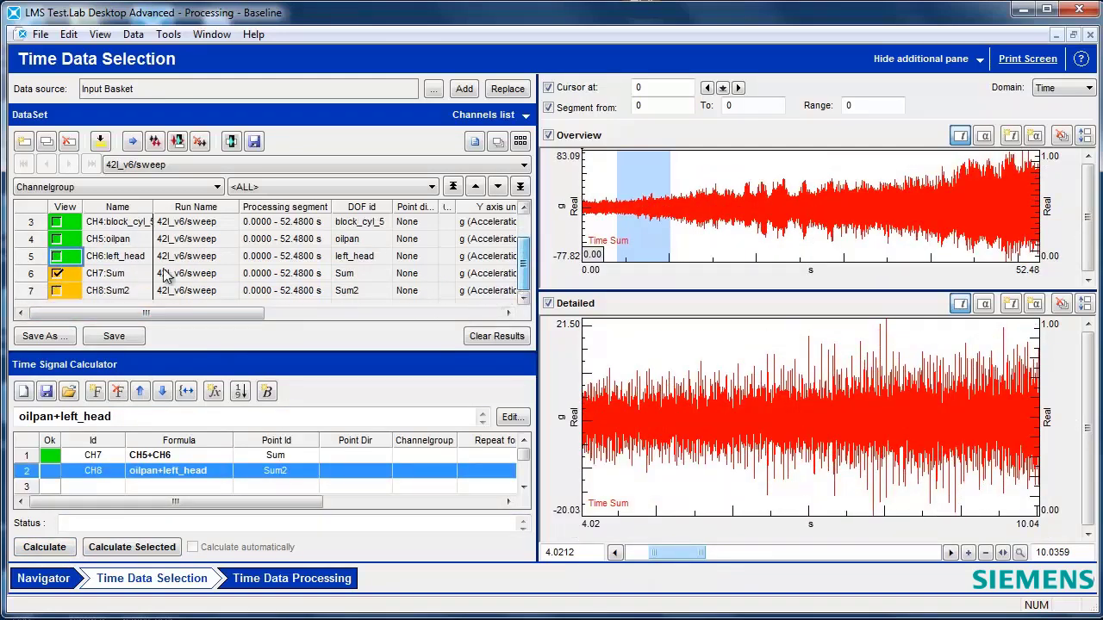
{"action": "left_click", "coordinate": [57, 291]}
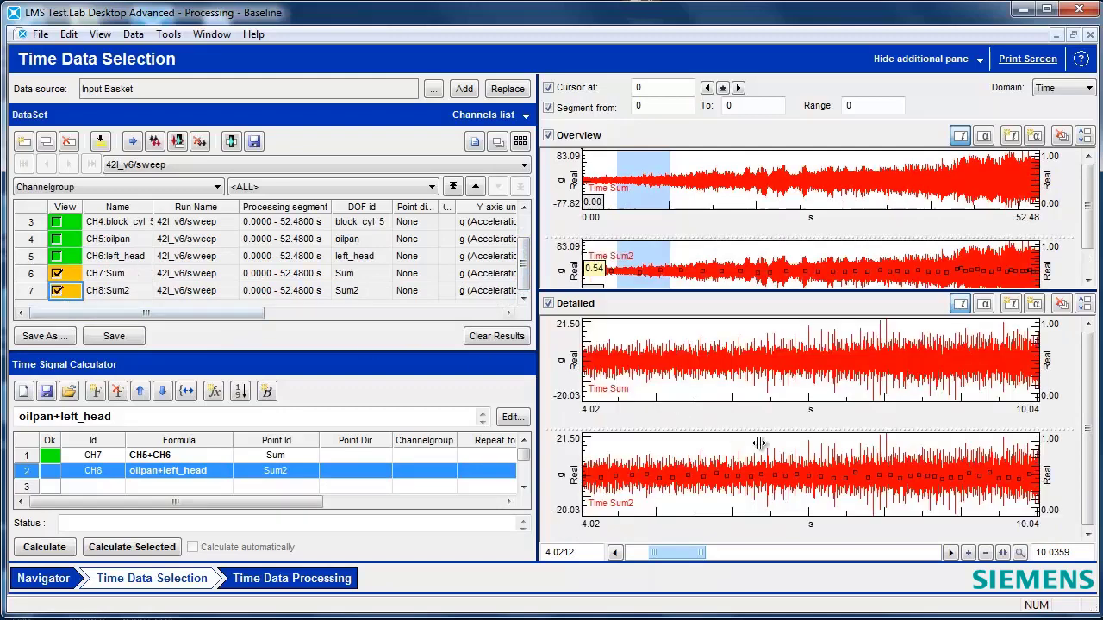
{"action": "left_click", "coordinate": [177, 472]}
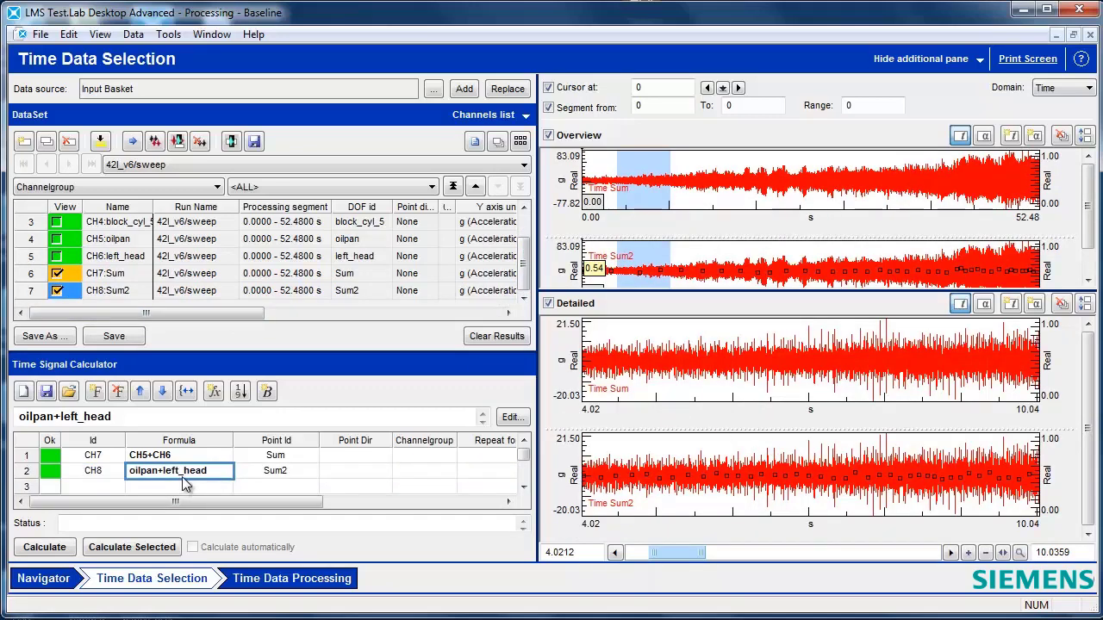
{"action": "left_click", "coordinate": [181, 441]}
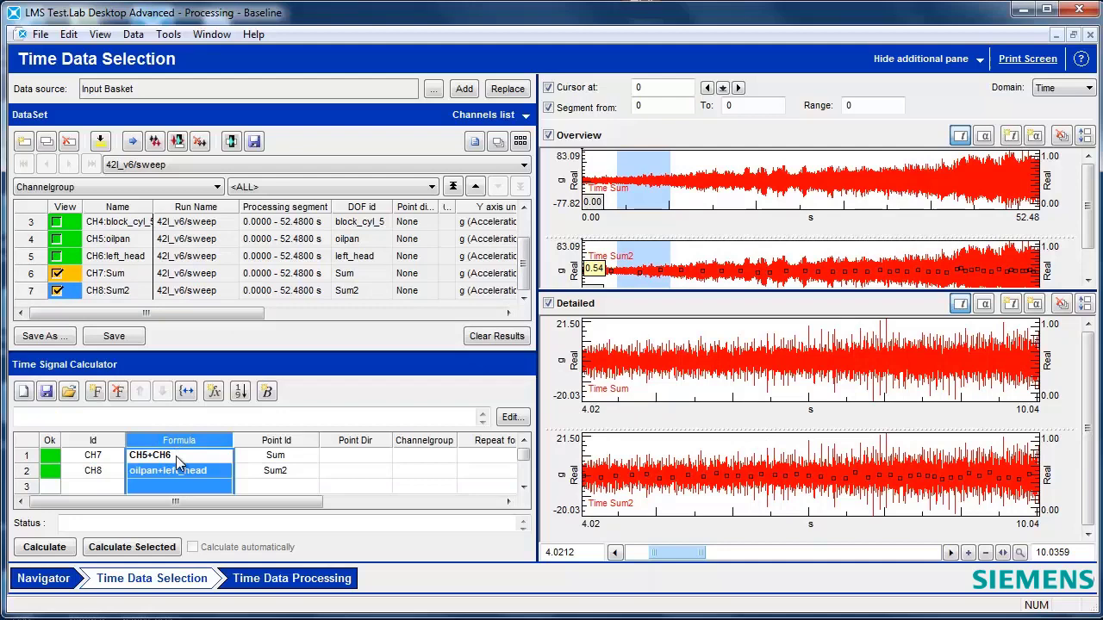
{"action": "left_click", "coordinate": [181, 474]}
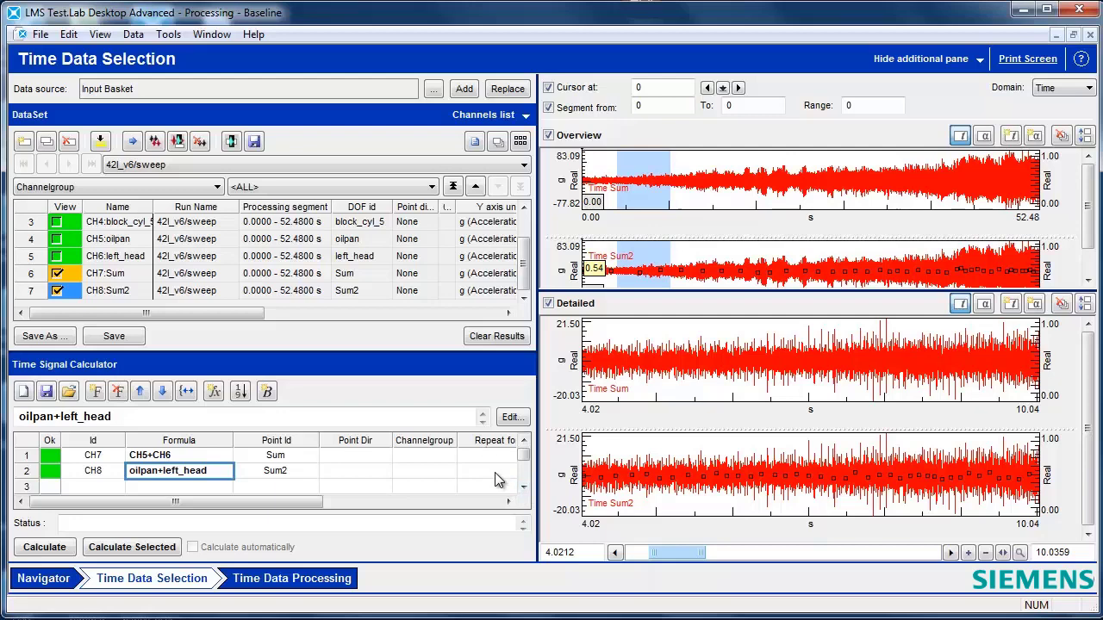
- Enter formula (100*oilpan)[g] in row 3 with Point Id Correction
{"action": "left_click", "coordinate": [523, 486]}
{"action": "left_click", "coordinate": [201, 476]}
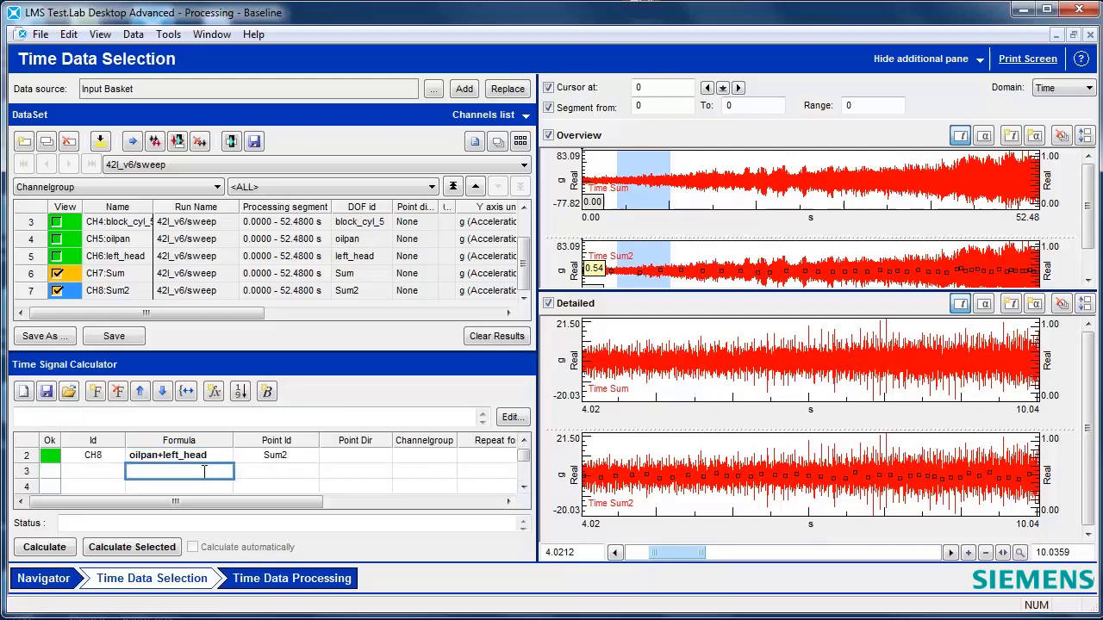
{"action": "type", "text": "100"}
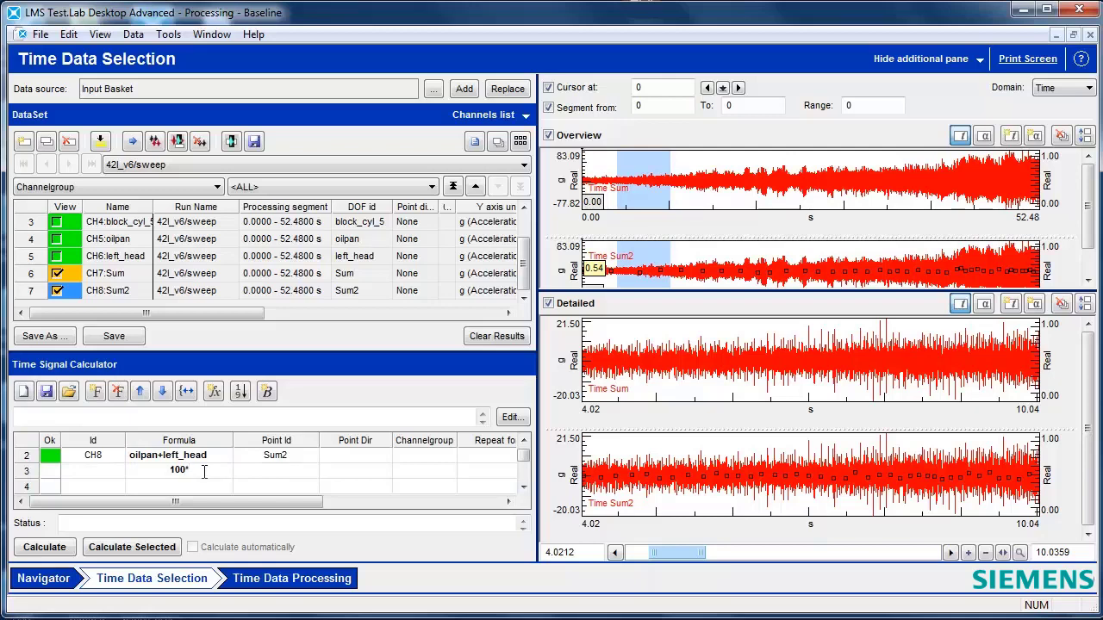
{"action": "type", "text": "*oilpan)"}
{"action": "left_click", "coordinate": [155, 473]}
{"action": "type", "text": "("}
{"action": "key", "text": "Return"}
{"action": "type", "text": "[g]"}
{"action": "left_click", "coordinate": [271, 473]}
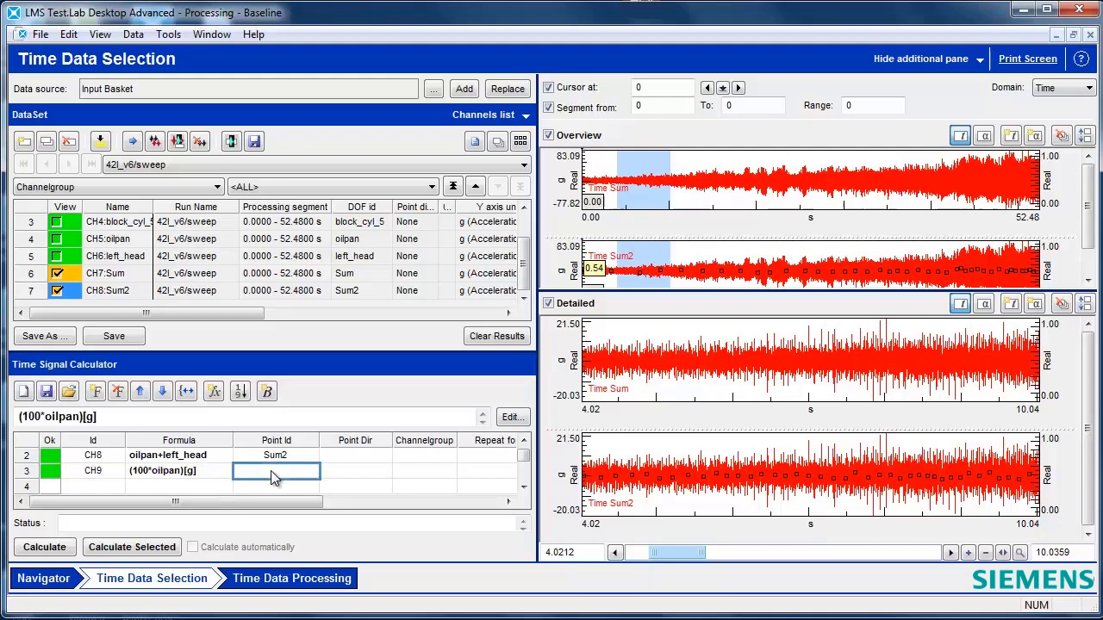
{"action": "left_click", "coordinate": [276, 471]}
{"action": "type", "text": "Correction"}
- Calculate and plot CH9:Correction, then change the correction formula's Id to CH5
{"action": "left_click", "coordinate": [44, 547]}
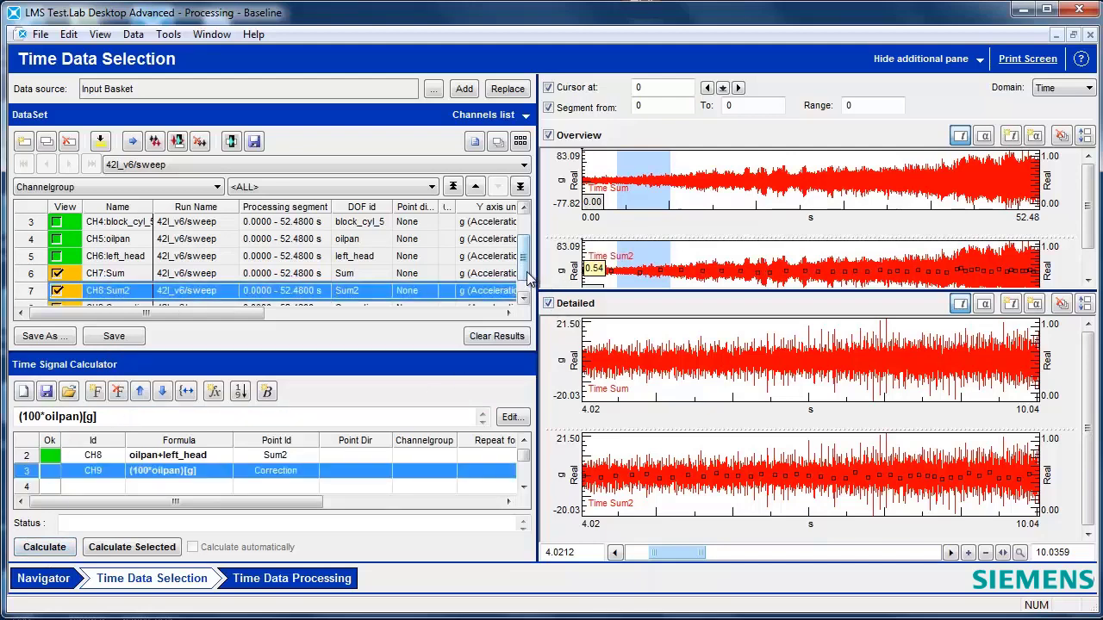
{"action": "left_click", "coordinate": [57, 291]}
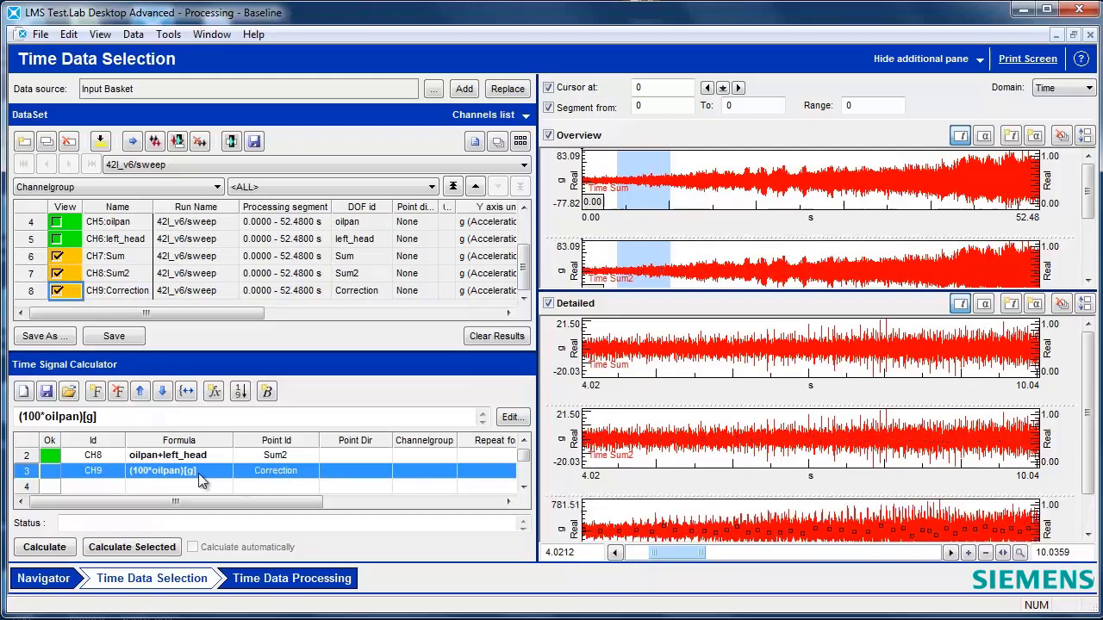
{"action": "left_click", "coordinate": [91, 477]}
{"action": "type", "text": "C"}
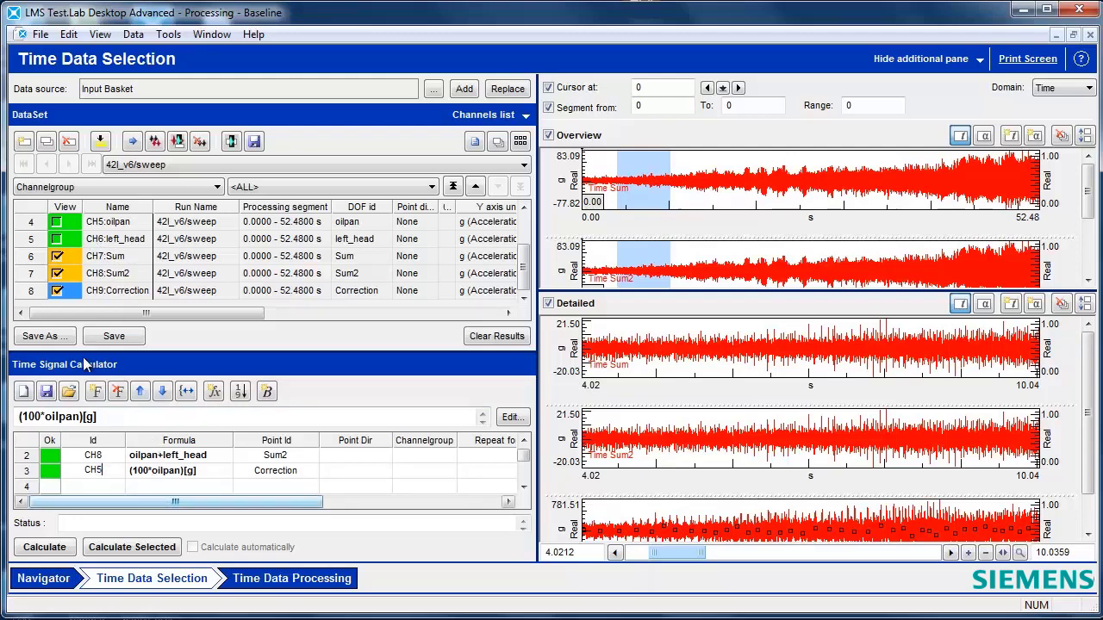
{"action": "key", "text": "Return"}
{"action": "left_click", "coordinate": [525, 442]}
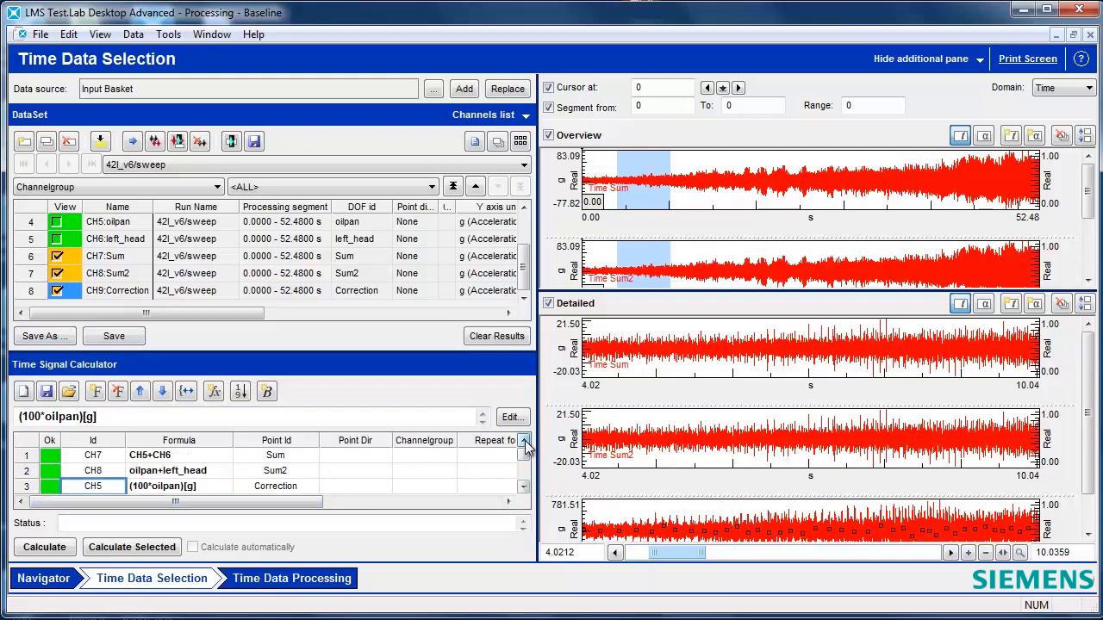
- Select formula rows 1–3 and delete them, confirming with Yes
{"action": "left_click", "coordinate": [33, 455]}
{"action": "left_click", "coordinate": [31, 489], "text": "shift"}
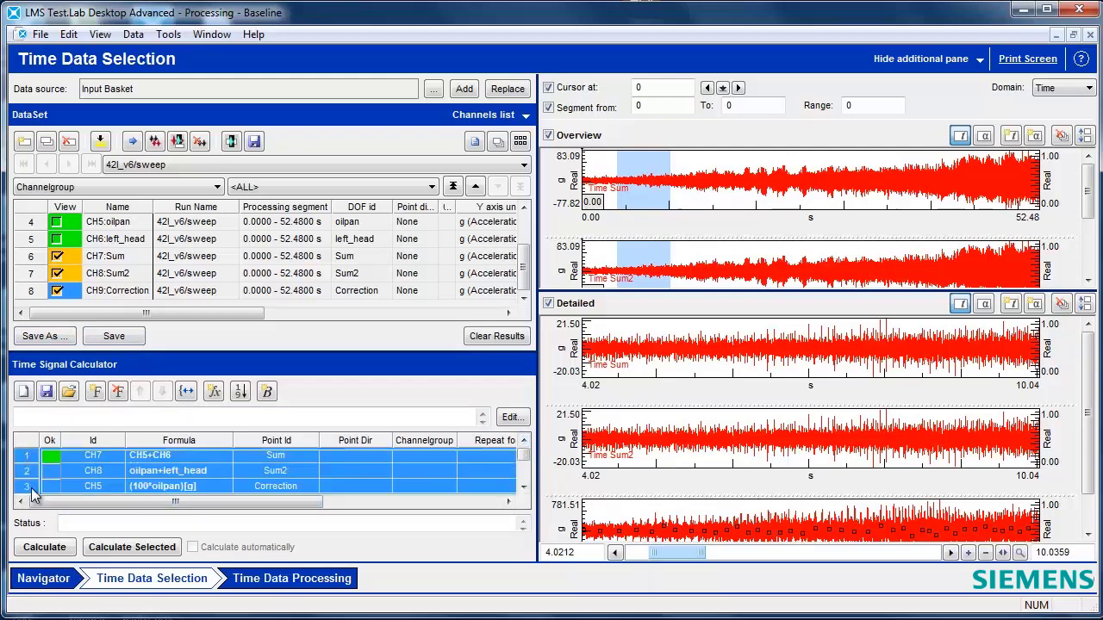
{"action": "left_click", "coordinate": [119, 393]}
{"action": "left_click", "coordinate": [514, 330]}
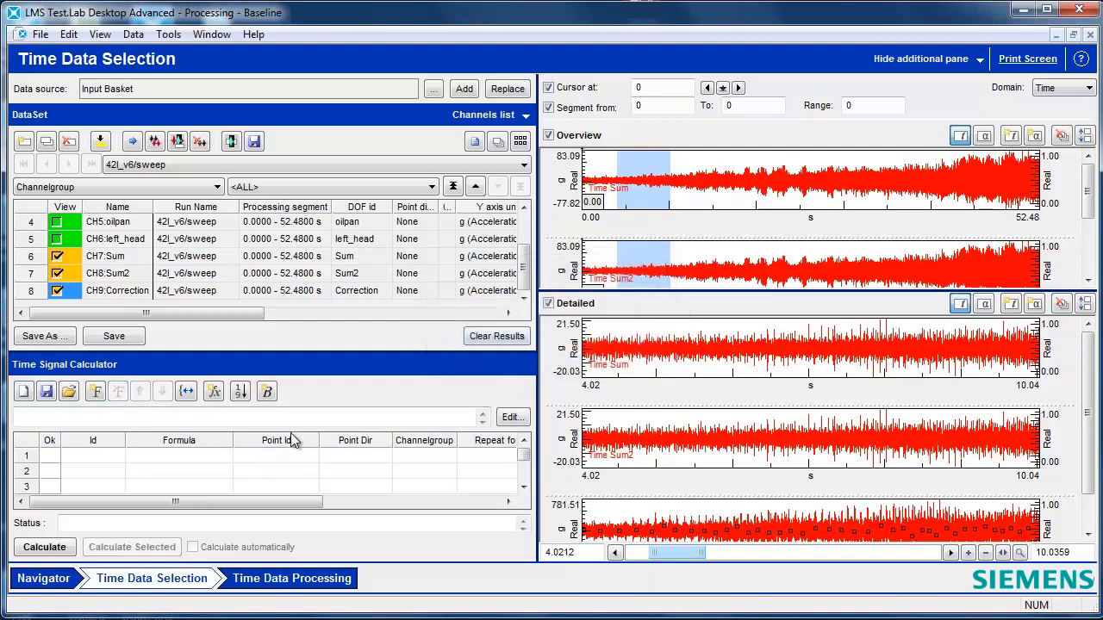
{"action": "left_click", "coordinate": [193, 452]}
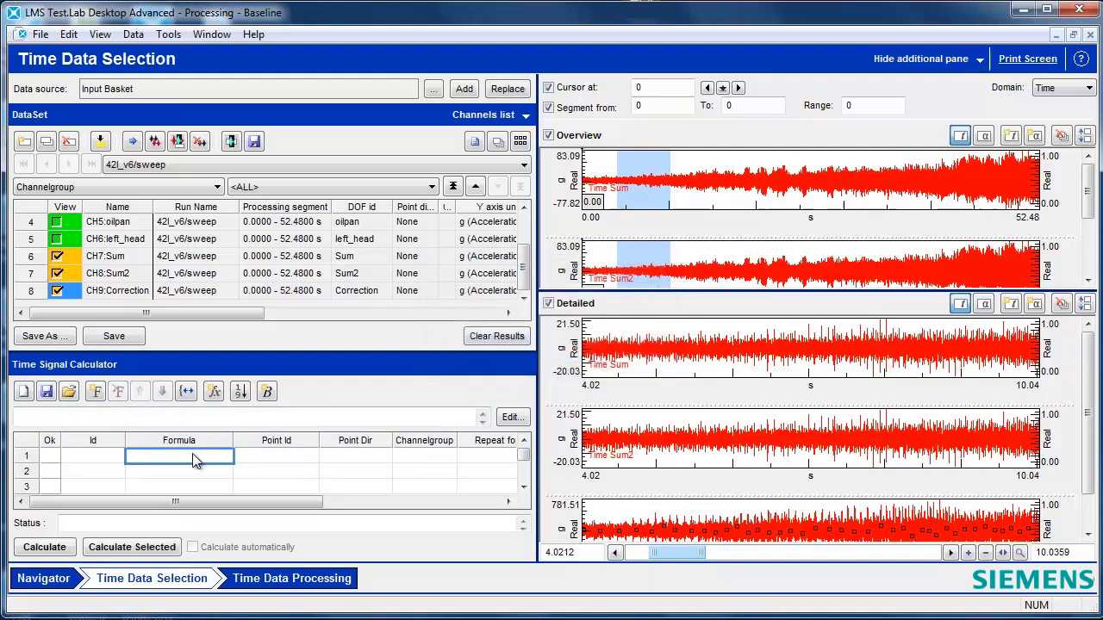
- Insert the Conditioning function FILTER_LP into the CH10 formula to bring up its arguments
{"action": "left_click", "coordinate": [215, 392]}
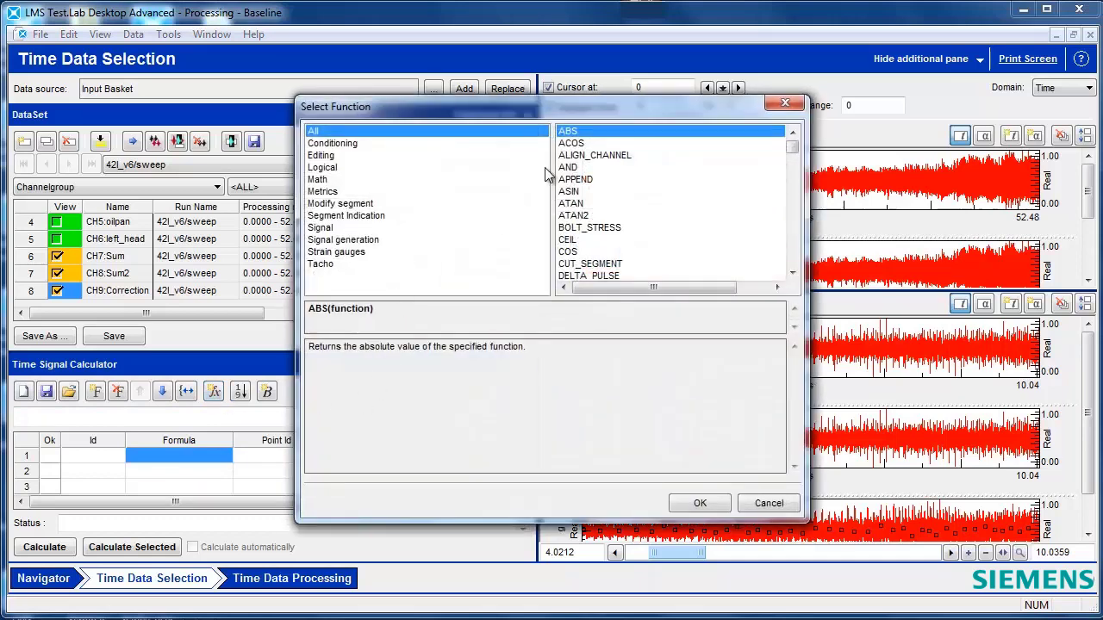
{"action": "left_click_drag", "start_coordinate": [793, 145], "coordinate": [786, 233]}
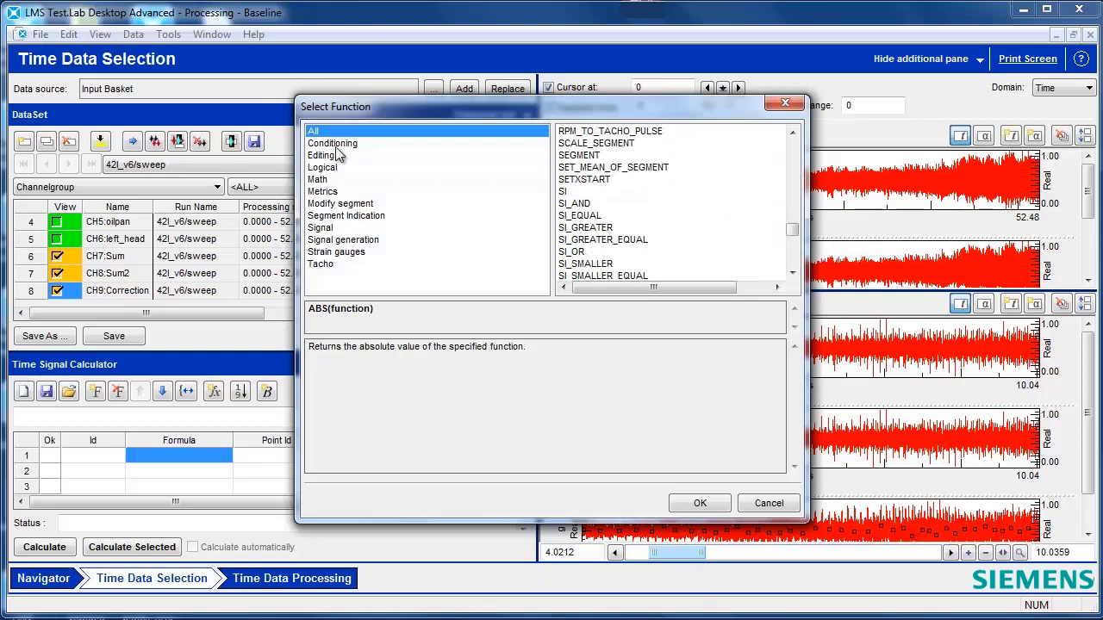
{"action": "left_click", "coordinate": [341, 144]}
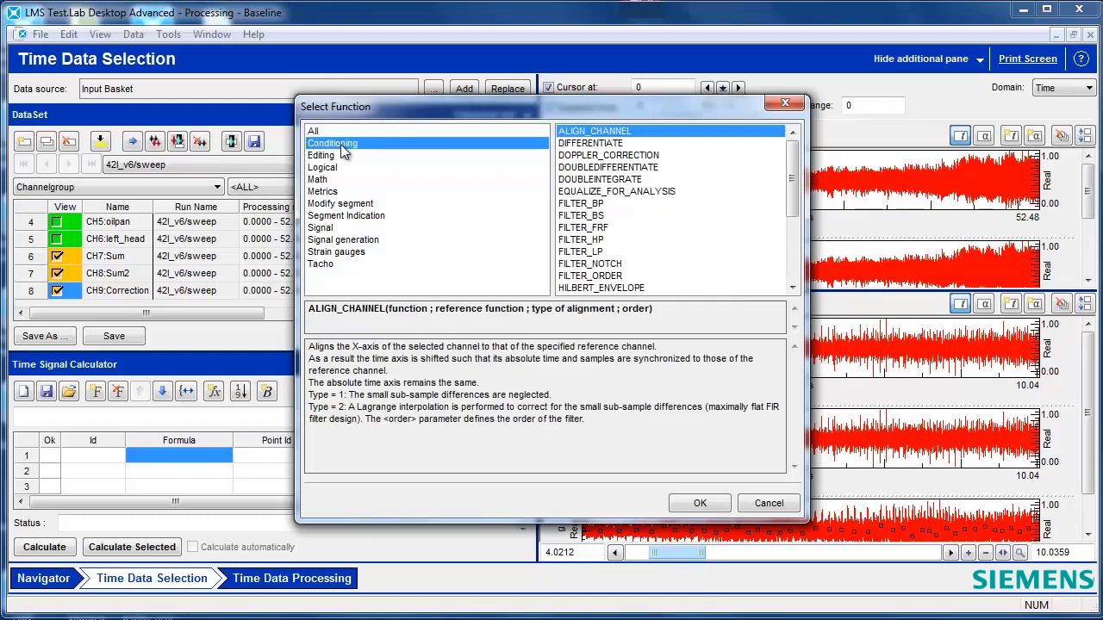
{"action": "left_click", "coordinate": [601, 253]}
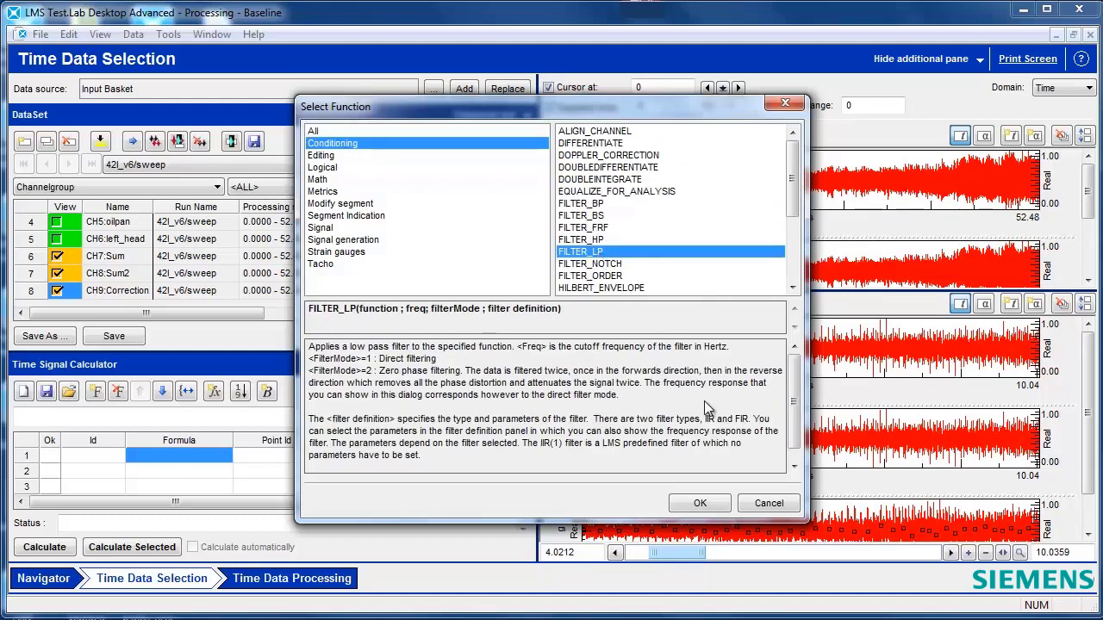
{"action": "left_click", "coordinate": [699, 503]}
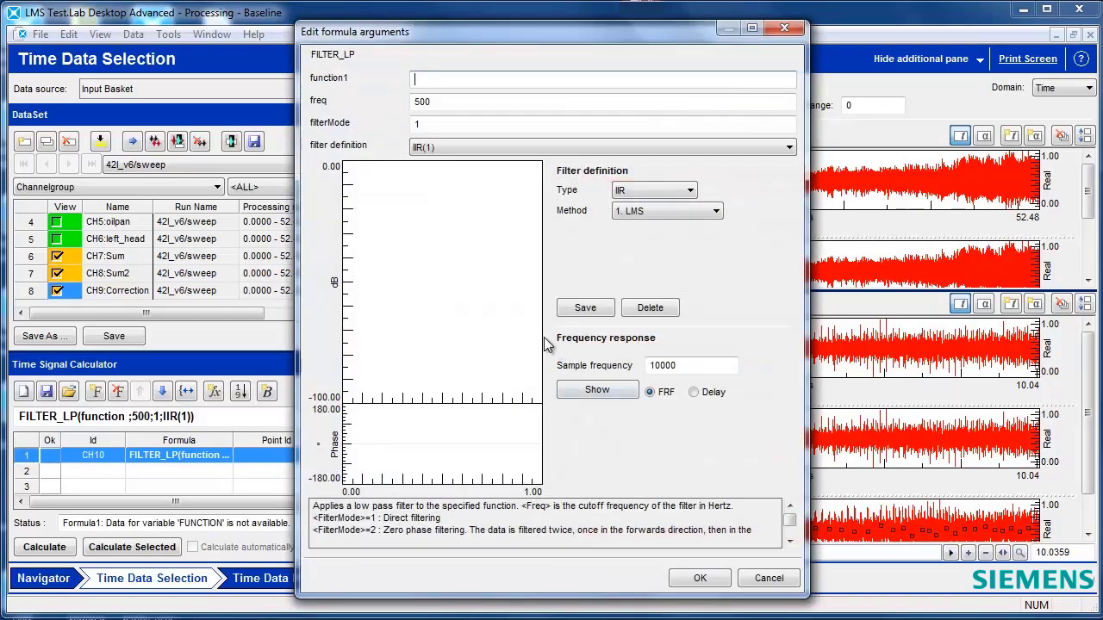
- Low-pass CH5 at 500 Hz, filterMode 1, using a 10th-order Butterworth IIR, previewing its response
{"action": "left_click", "coordinate": [443, 79]}
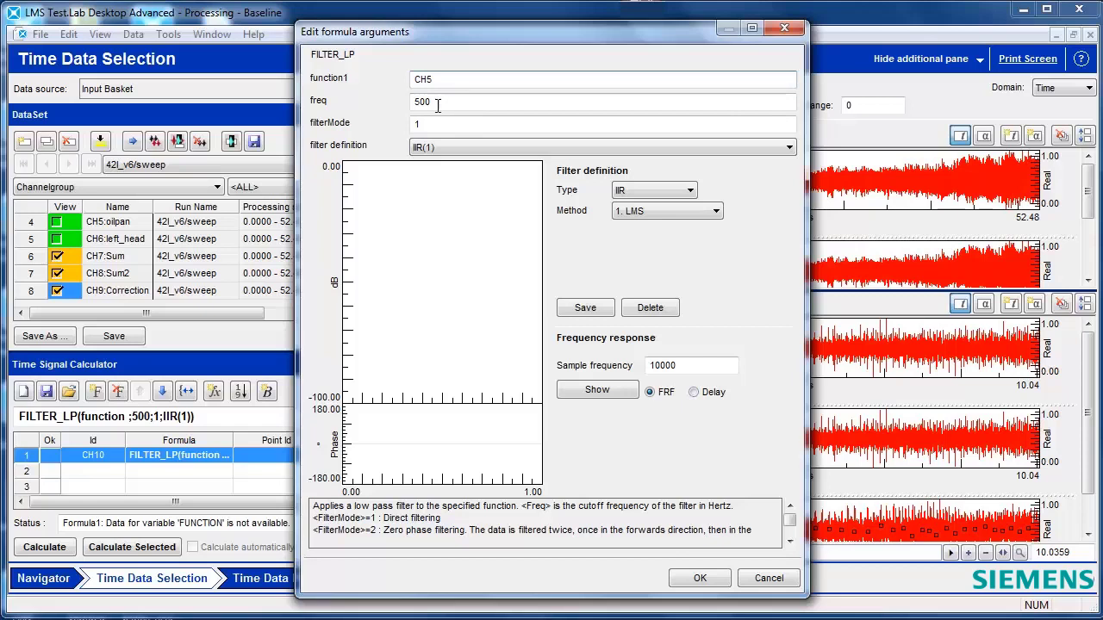
{"action": "left_click", "coordinate": [429, 123]}
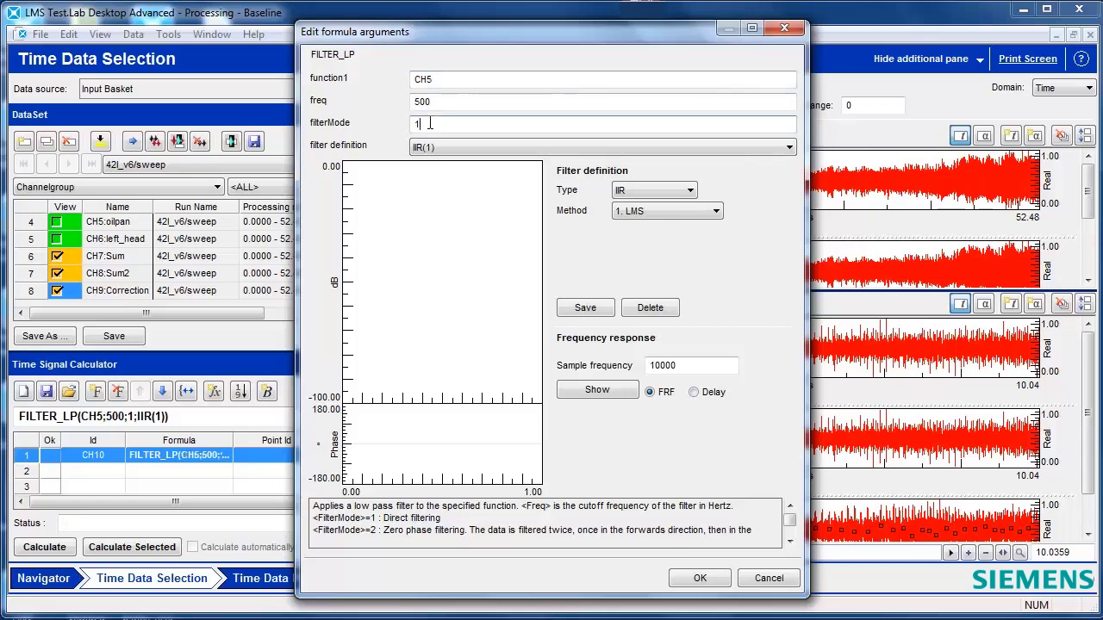
{"action": "left_click", "coordinate": [668, 211]}
{"action": "left_click", "coordinate": [659, 239]}
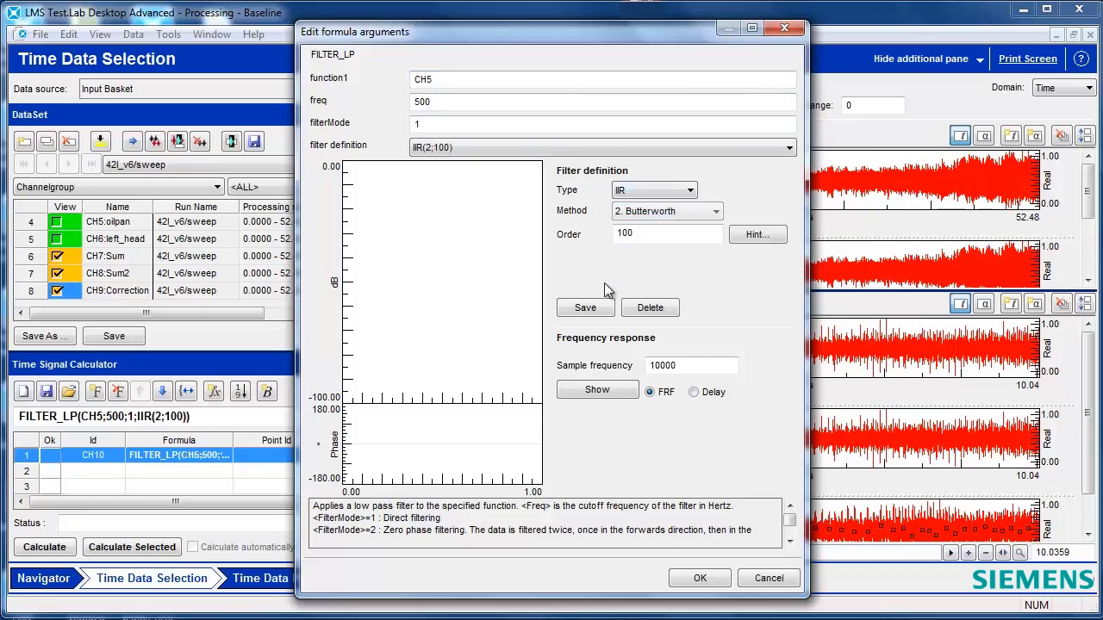
{"action": "left_click", "coordinate": [606, 391]}
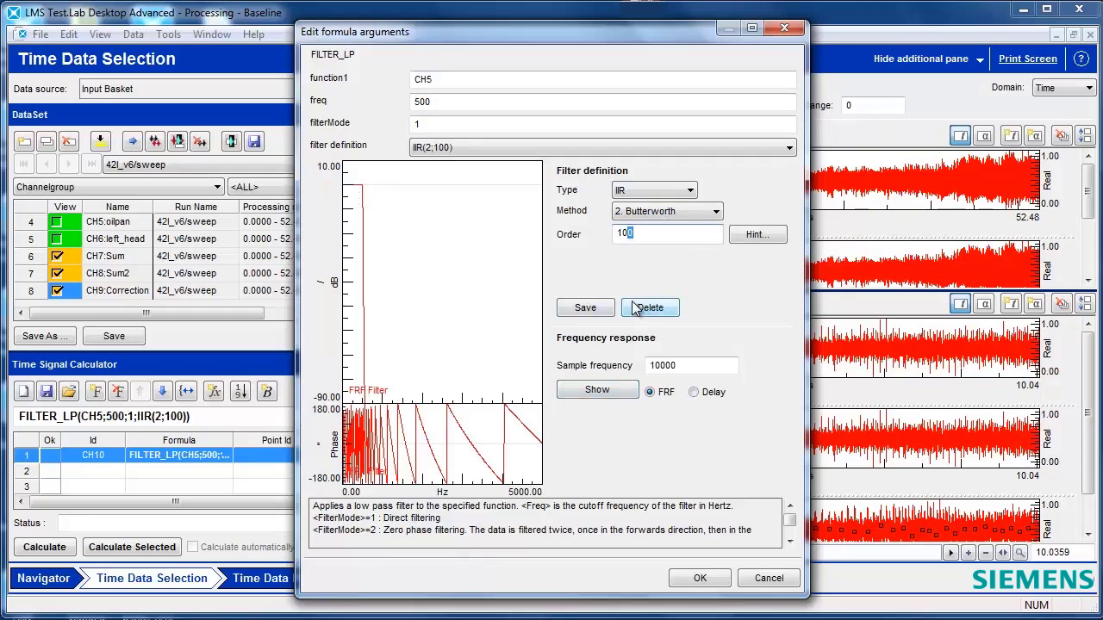
{"action": "left_click", "coordinate": [599, 393]}
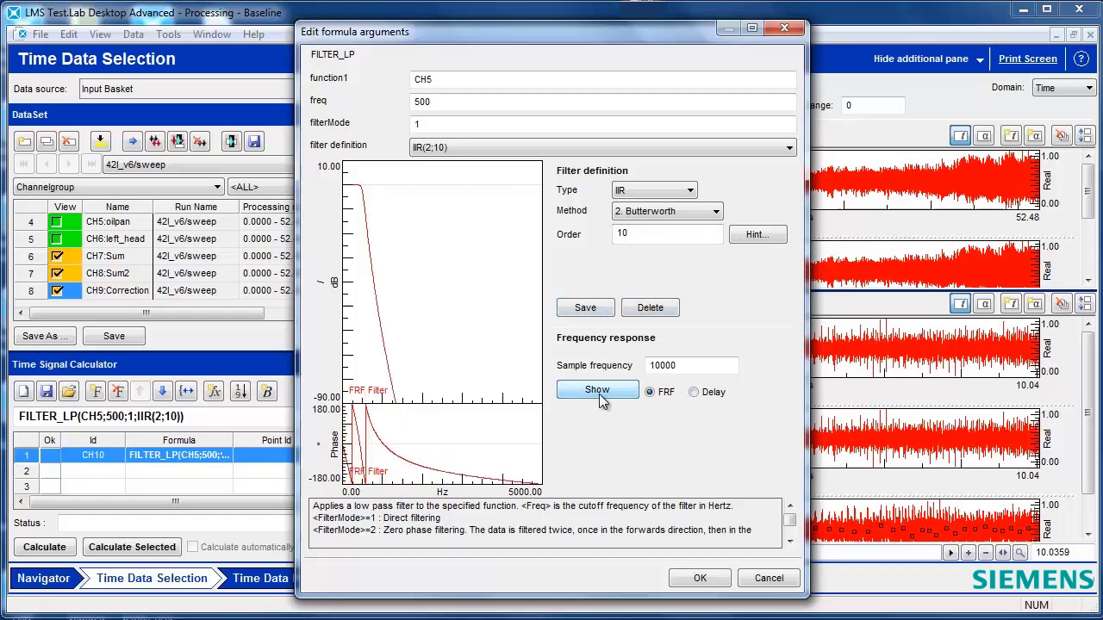
{"action": "left_click", "coordinate": [703, 581]}
- Give the output channel Point Id 'Filter' and calculate CH10:Filter
{"action": "left_click", "coordinate": [302, 456]}
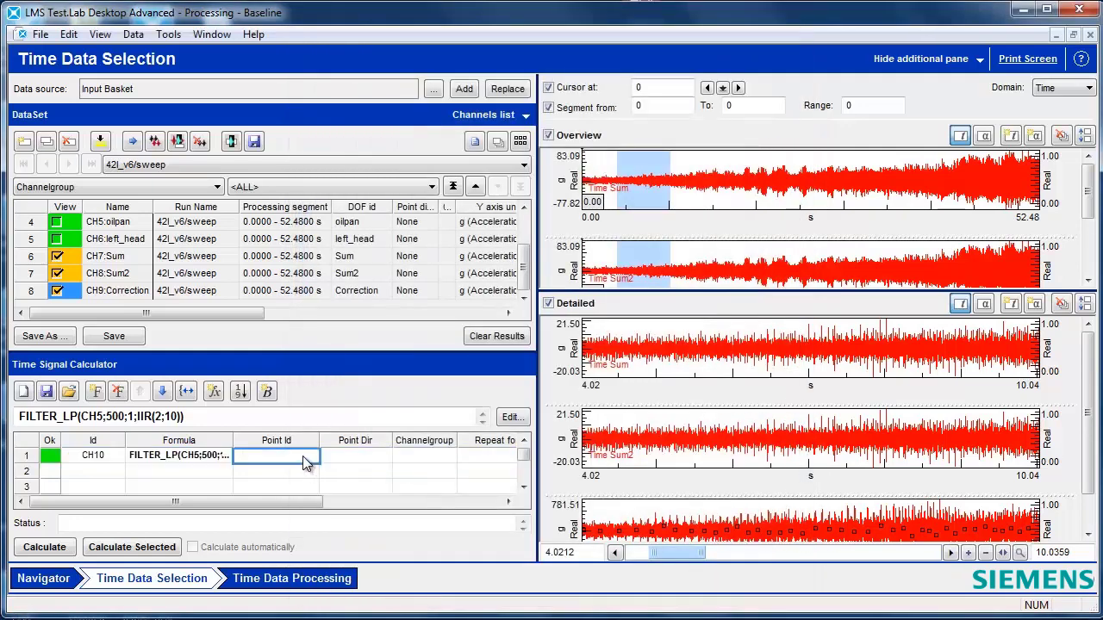
{"action": "type", "text": "Filter"}
{"action": "left_click", "coordinate": [55, 549]}
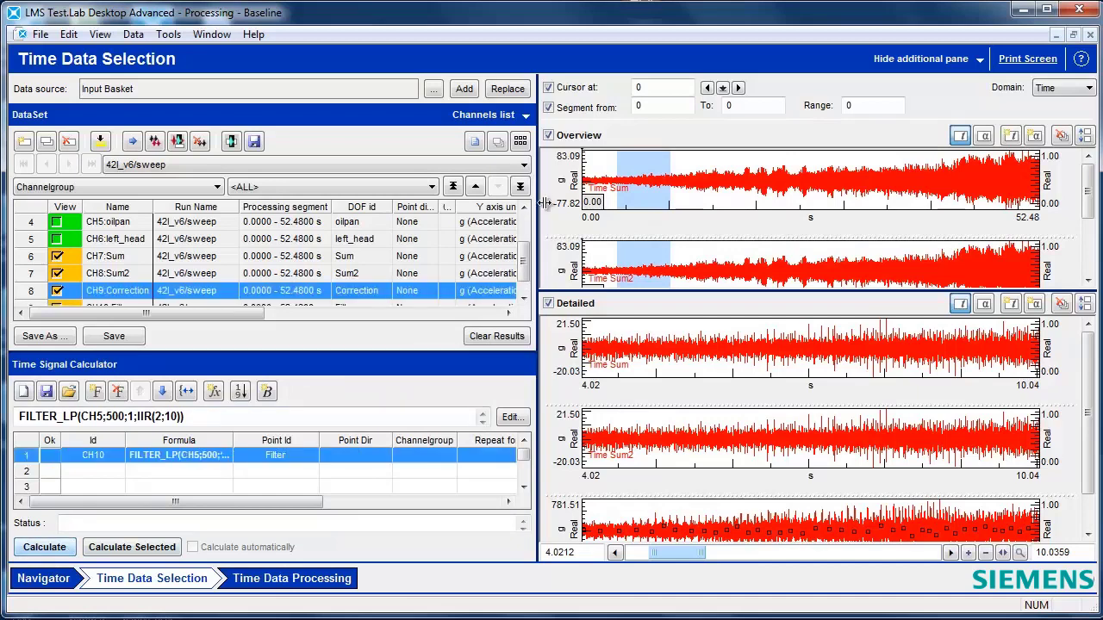
- Plot CH10:Filter and CH5:oilpan, hiding CH7:Sum, CH8:Sum2 and CH9:Correction
{"action": "left_click", "coordinate": [523, 297]}
{"action": "left_click", "coordinate": [57, 290]}
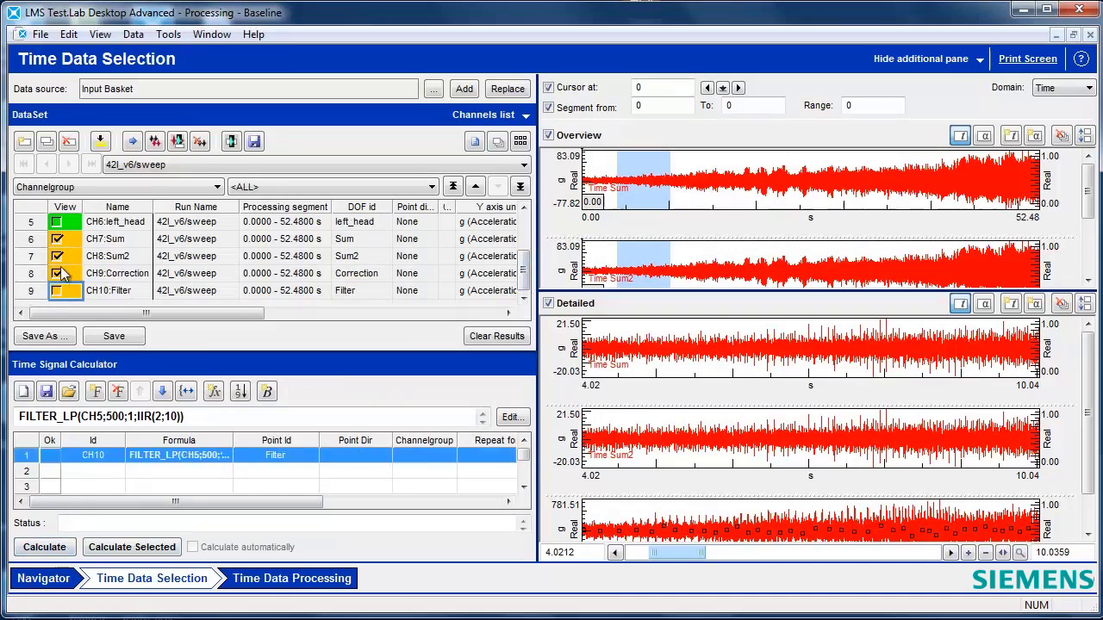
{"action": "left_click", "coordinate": [57, 273]}
{"action": "left_click", "coordinate": [57, 290]}
{"action": "left_click", "coordinate": [57, 256]}
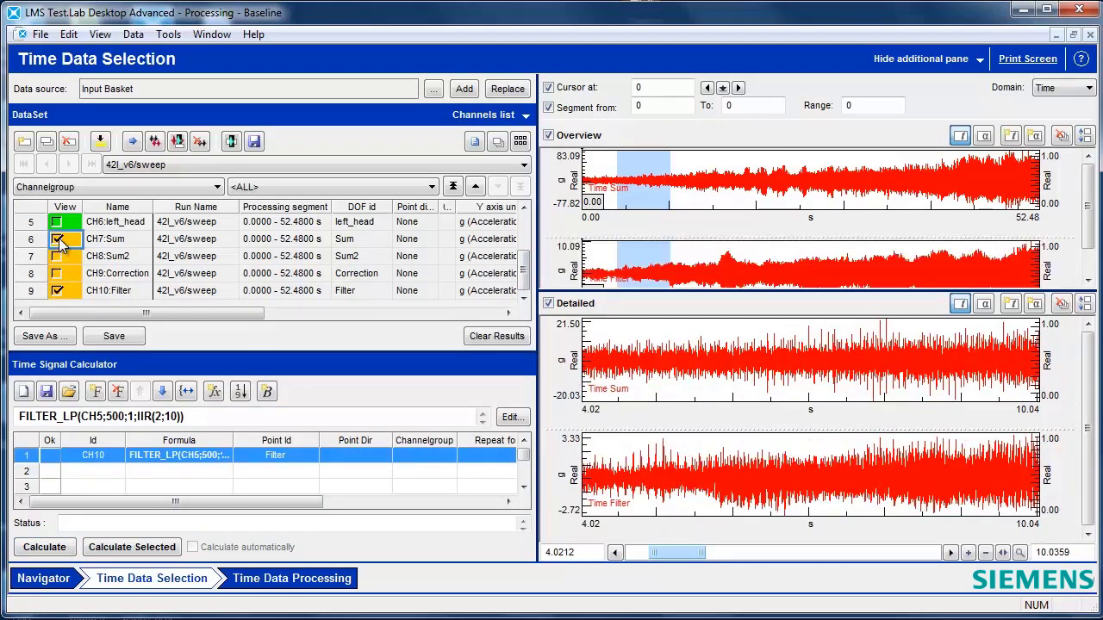
{"action": "left_click", "coordinate": [57, 239]}
{"action": "left_click", "coordinate": [524, 209]}
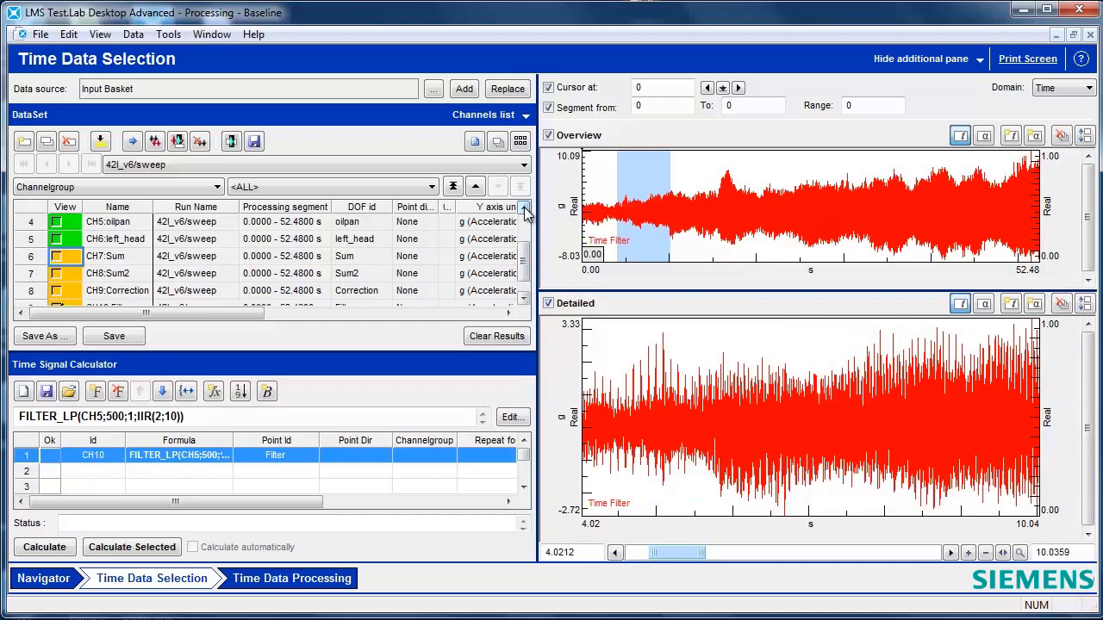
{"action": "left_click", "coordinate": [524, 208]}
{"action": "left_click", "coordinate": [57, 238]}
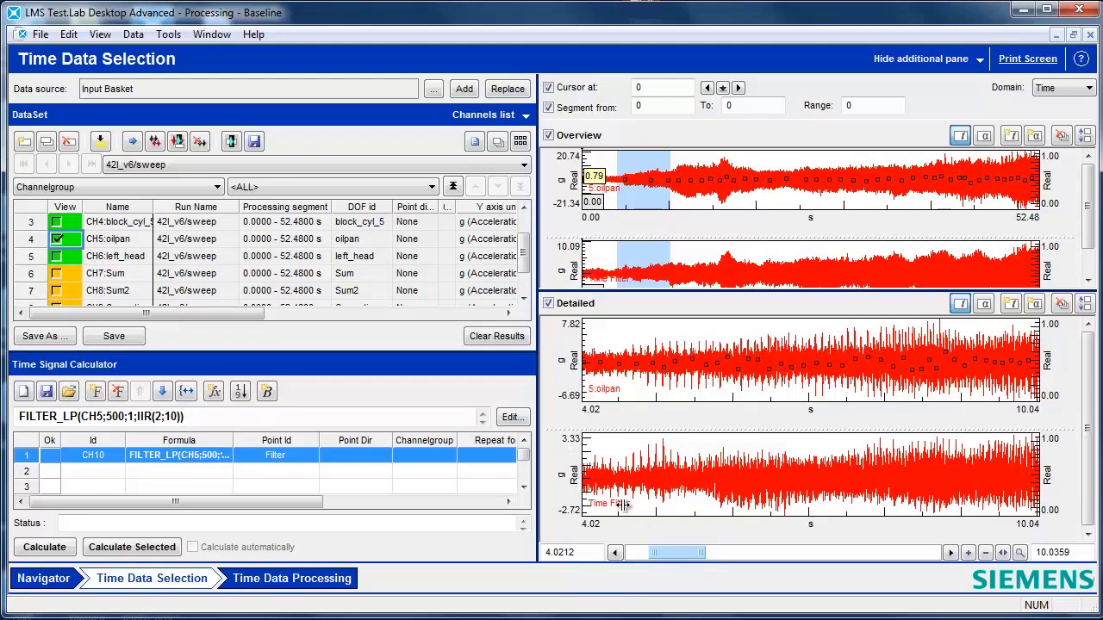
- Change the filter formula's input channel from CH5 to the generic CHx
{"action": "left_click", "coordinate": [215, 455]}
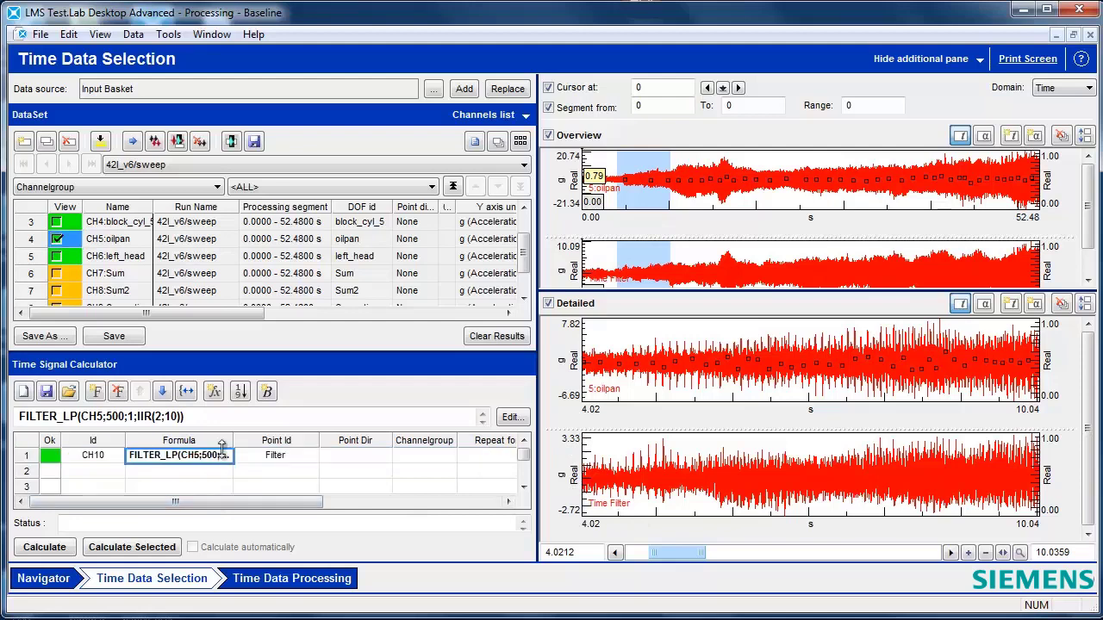
{"action": "left_click", "coordinate": [512, 417]}
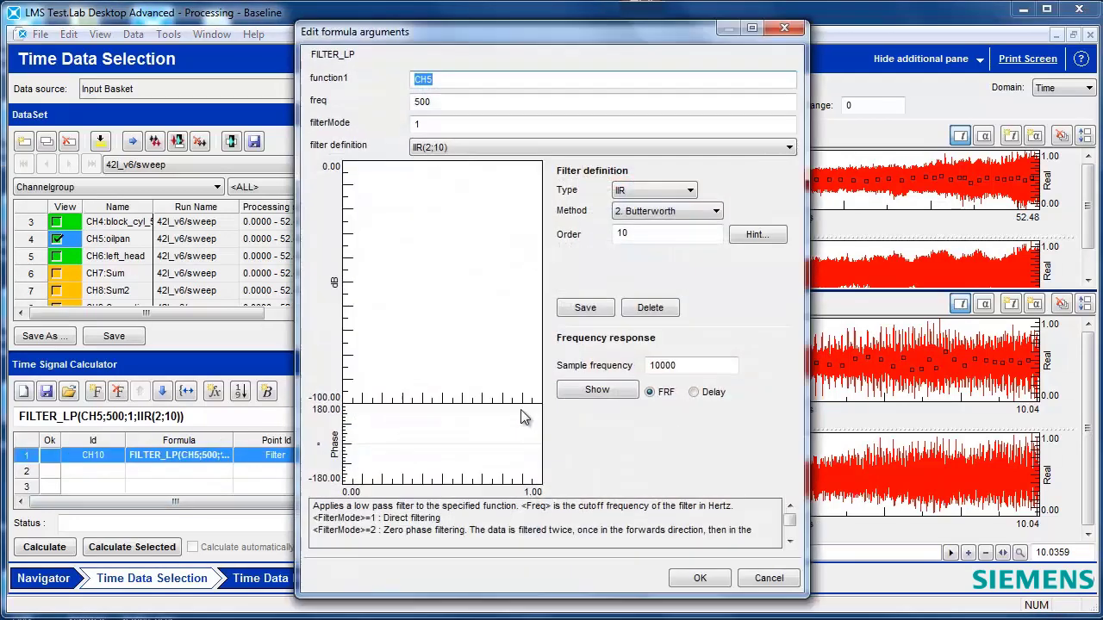
{"action": "left_click", "coordinate": [437, 80]}
{"action": "key", "text": "BackSpace"}
{"action": "type", "text": "x"}
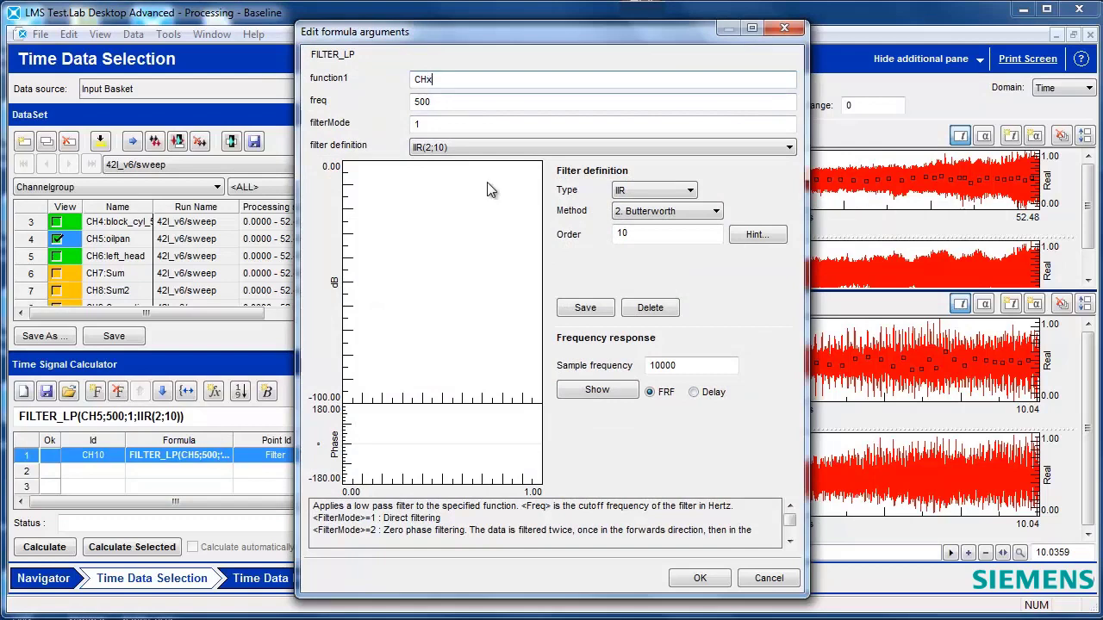
{"action": "left_click", "coordinate": [689, 576]}
{"action": "left_click", "coordinate": [344, 501]}
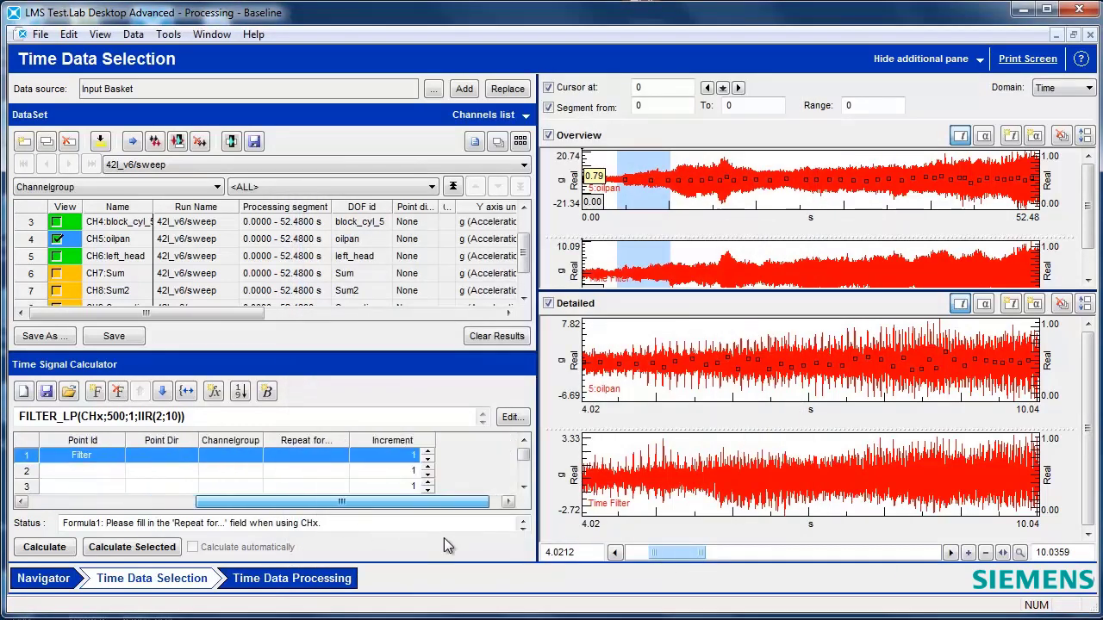
- Set the filter formula's Repeat for range to 1:5
{"action": "left_click", "coordinate": [294, 458]}
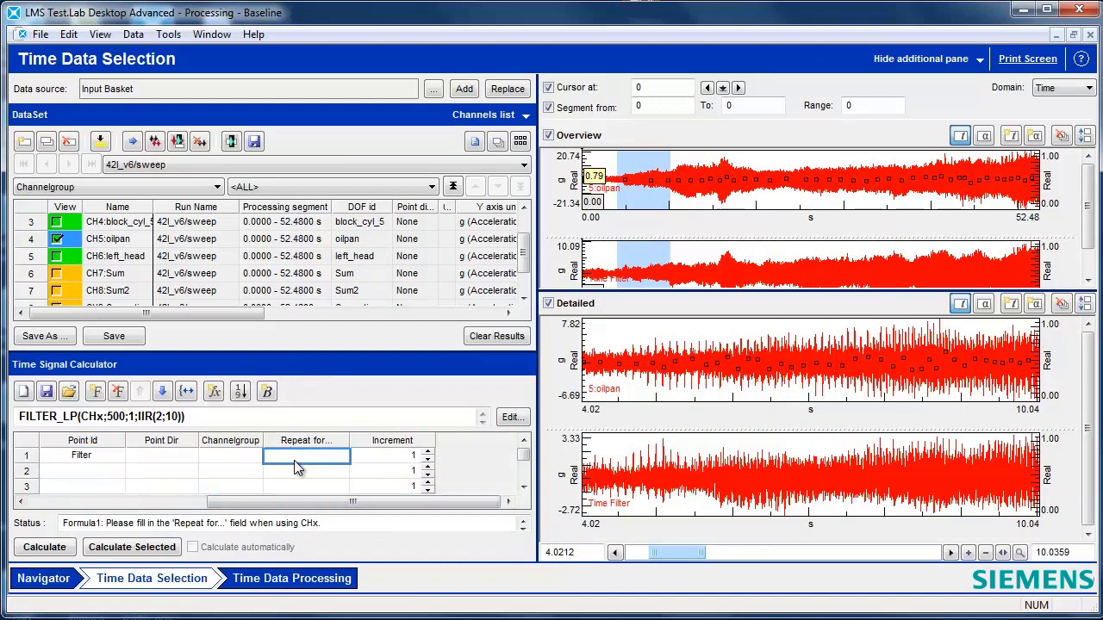
{"action": "type", "text": "1:5"}
{"action": "key", "text": "Return"}
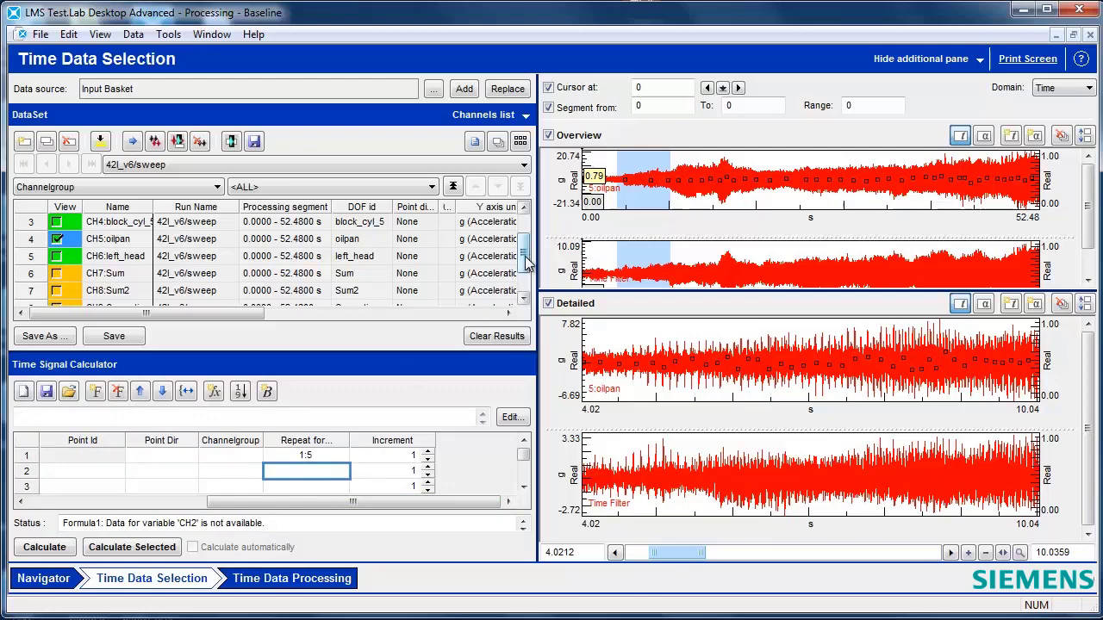
{"action": "left_click_drag", "start_coordinate": [524, 258], "coordinate": [533, 226]}
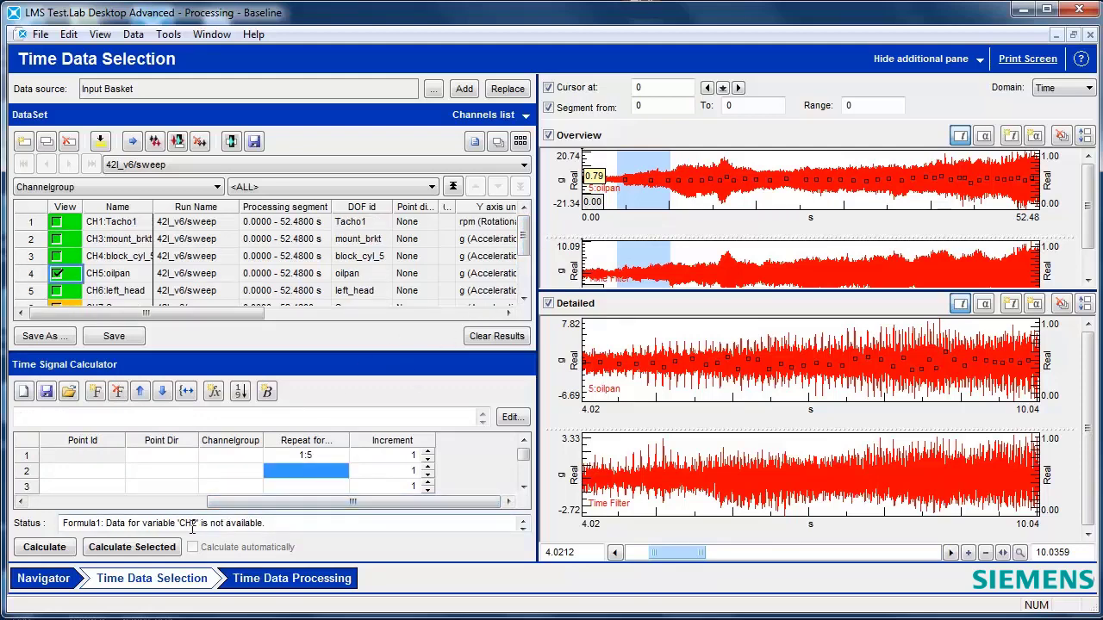
{"action": "left_click_drag", "start_coordinate": [239, 508], "coordinate": [71, 499]}
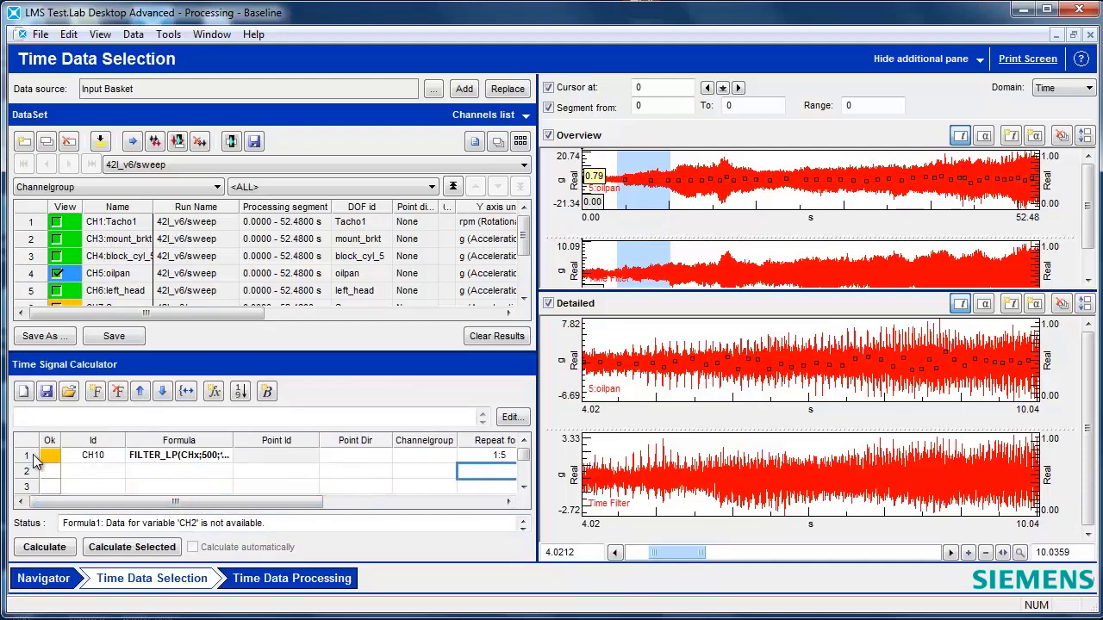
- Calculate the repeated filter, accept the tacho warning, and plot CH13 and CH14:oilpan
{"action": "left_click", "coordinate": [53, 548]}
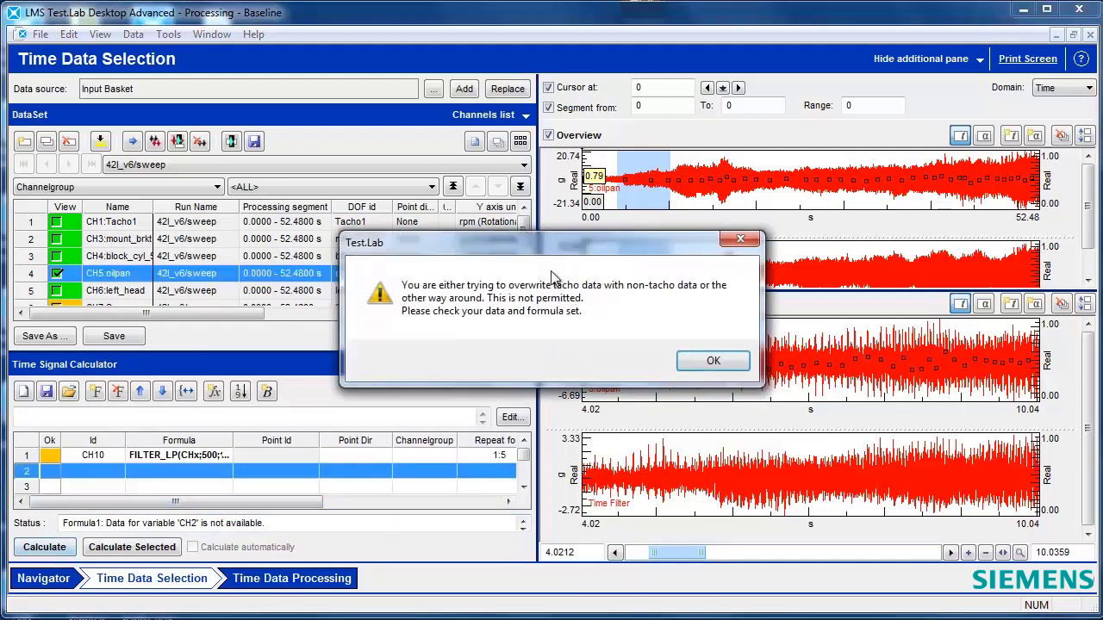
{"action": "left_click", "coordinate": [710, 361]}
{"action": "scroll", "coordinate": [440, 276], "scroll_direction": "down", "scroll_amount": 3}
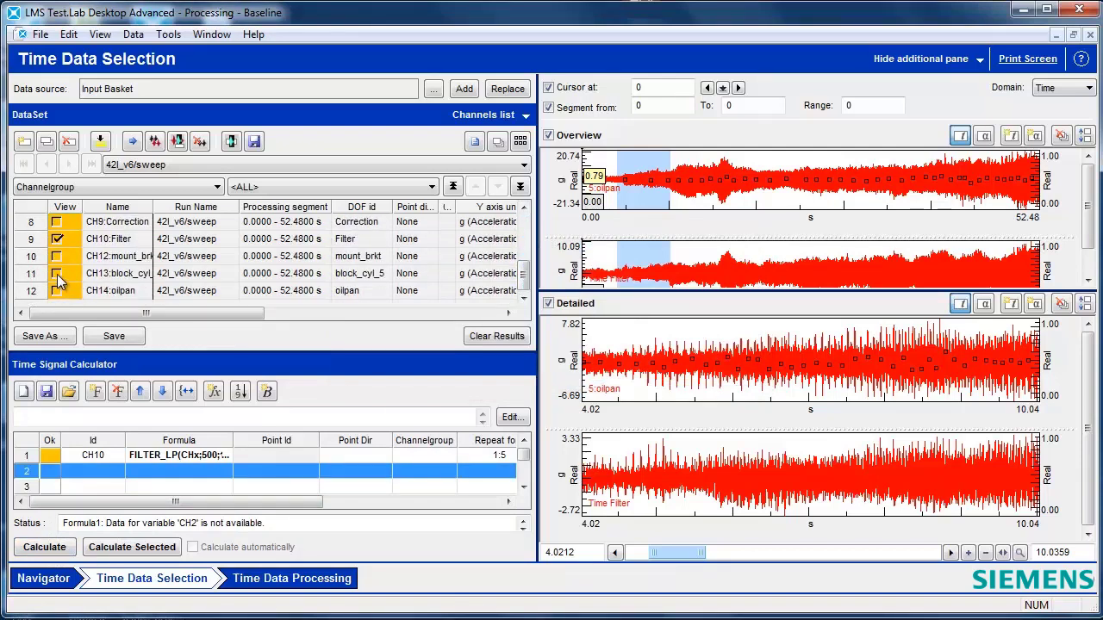
{"action": "left_click", "coordinate": [56, 273]}
{"action": "left_click", "coordinate": [56, 291]}
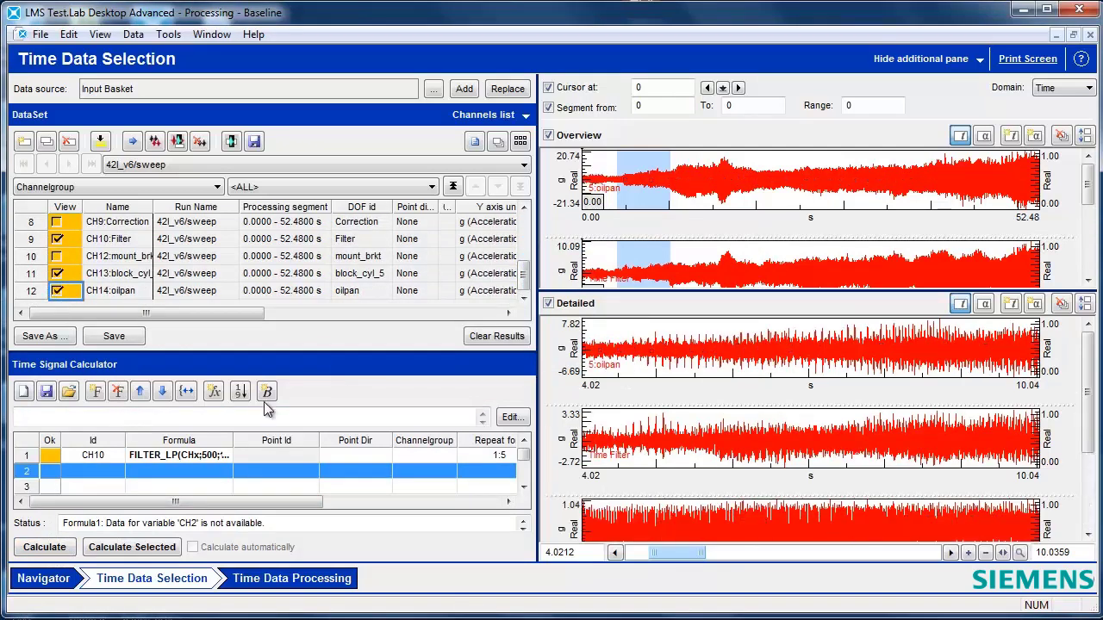